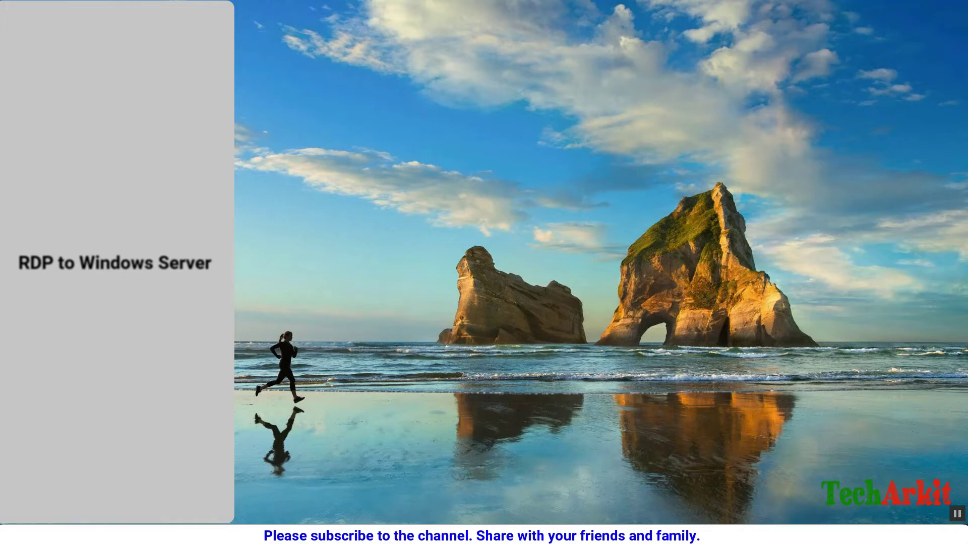
- Start a Remote Desktop connection to 192.168.29.202
{"action": "left_click", "coordinate": [465, 163]}
{"action": "key", "text": "ctrl+a"}
{"action": "type", "text": "192.168.29.202"}
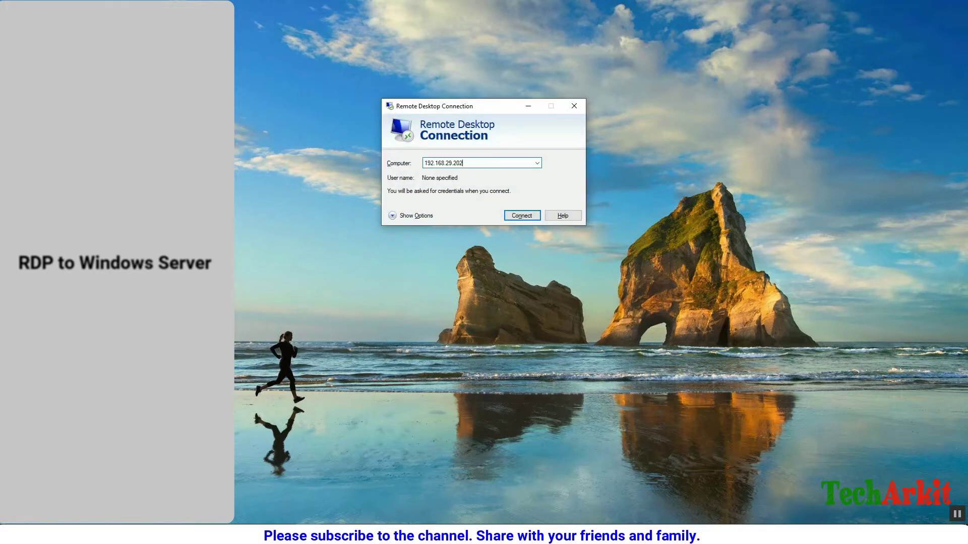
{"action": "key", "text": "Return"}
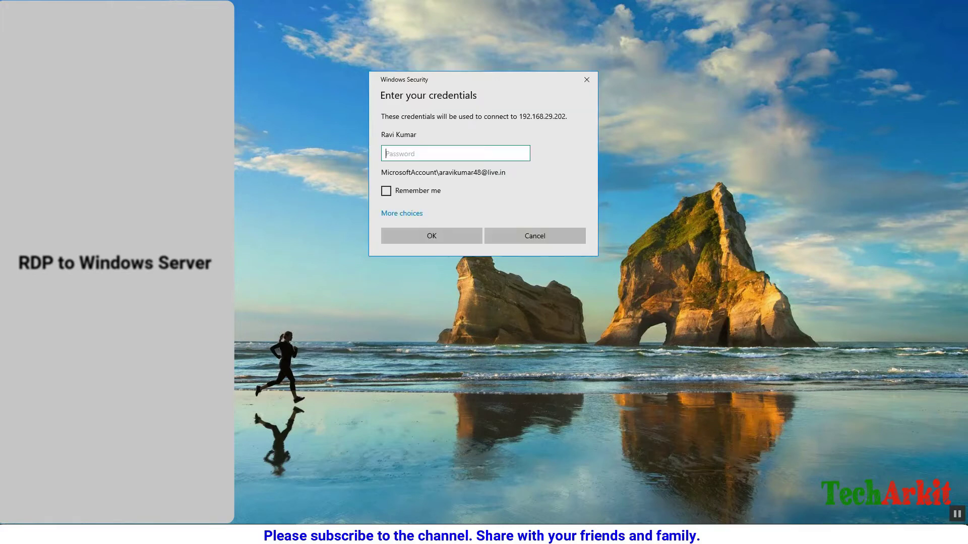
- Sign in as the local administrator with its password and accept the untrusted certificate
{"action": "left_click", "coordinate": [401, 214]}
{"action": "left_click", "coordinate": [451, 261]}
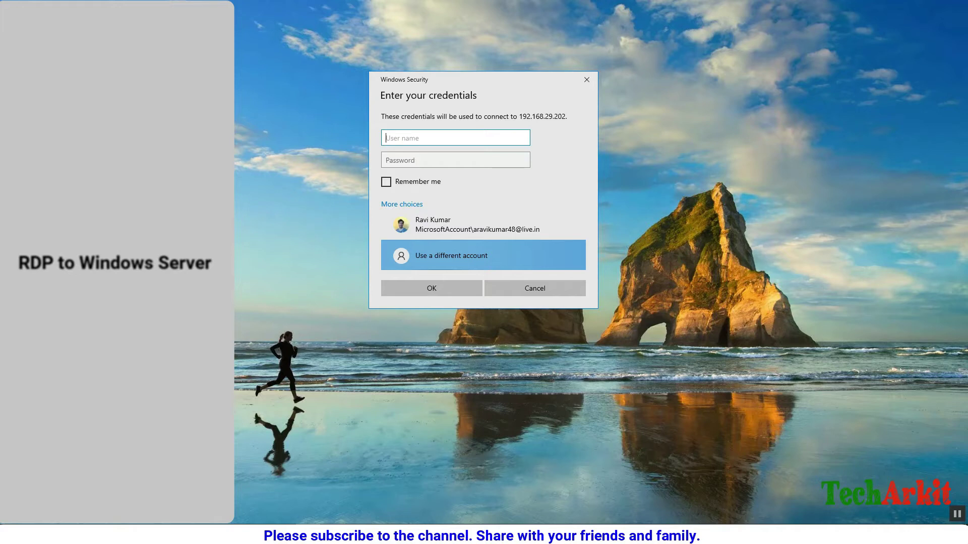
{"action": "type", "text": ".\\administrator"}
{"action": "key", "text": "Tab"}
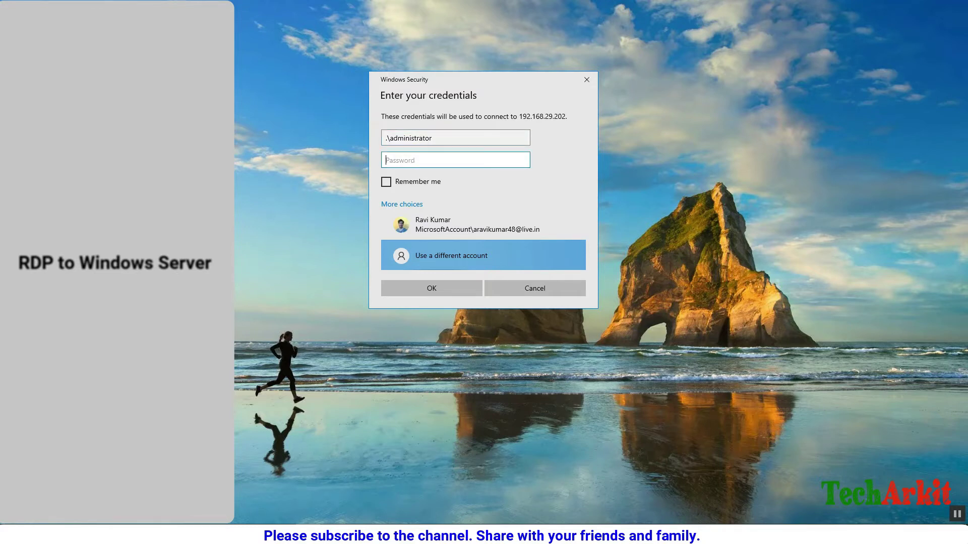
{"action": "type", "text": "a"}
{"action": "key", "text": "BackSpace"}
{"action": "type", "text": "••••••••••••••"}
{"action": "key", "text": "Return"}
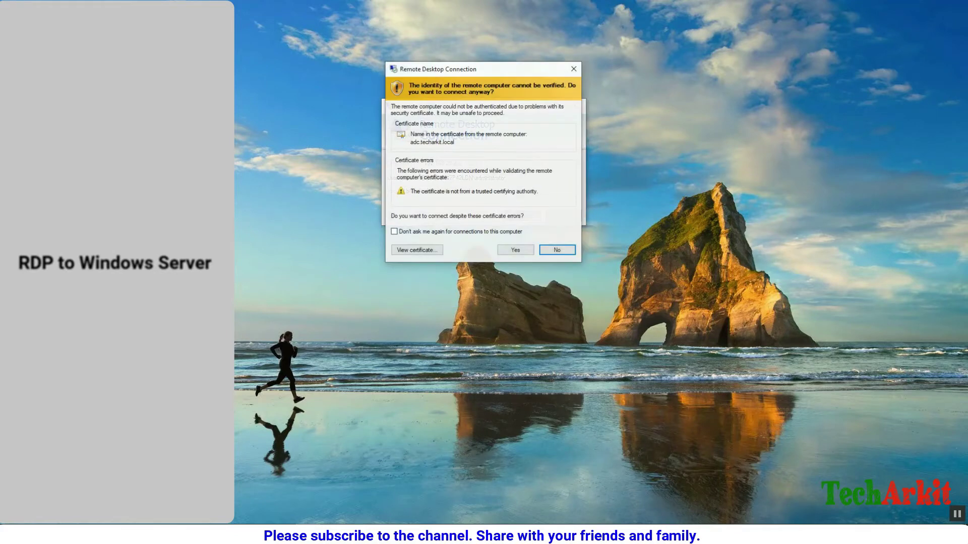
{"action": "key", "text": "y"}
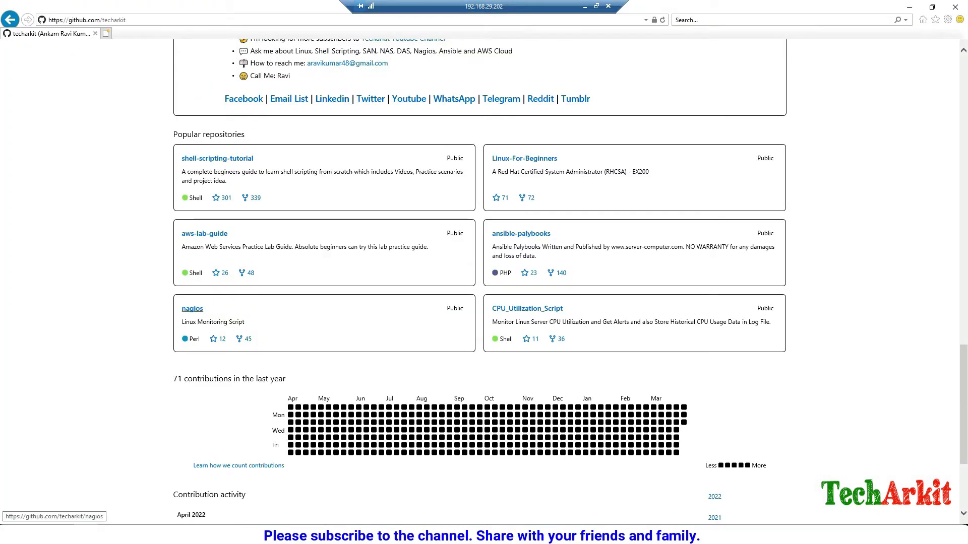
- In the nagios repository, open NSCP-0.4.4.23-x64.msi and start its download
{"action": "left_click", "coordinate": [192, 308]}
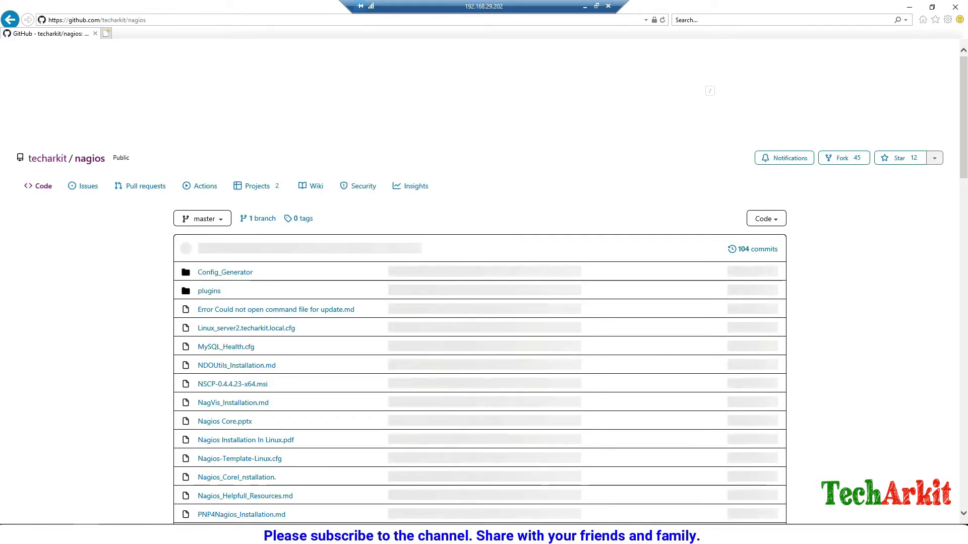
{"action": "scroll", "coordinate": [484, 282], "scroll_direction": "down", "scroll_amount": 1}
{"action": "left_click", "coordinate": [232, 312]}
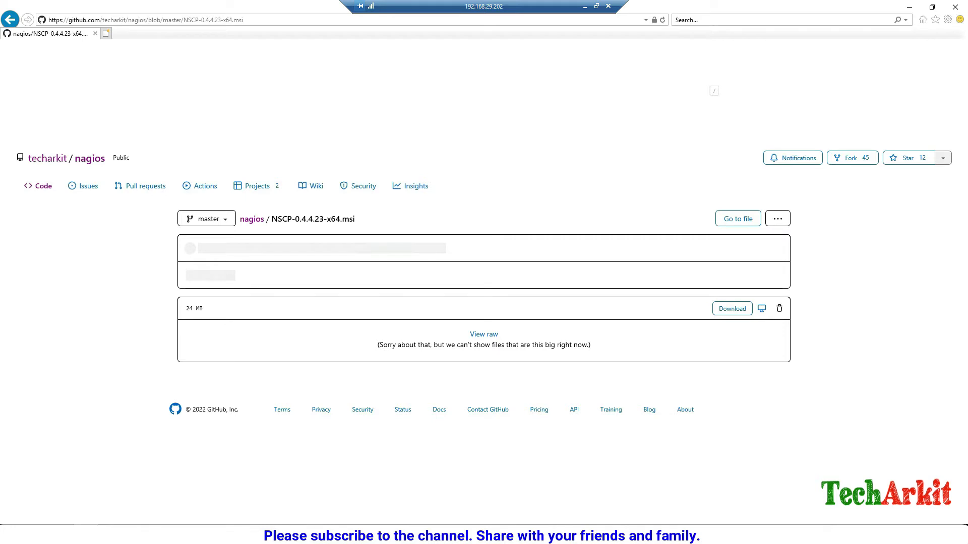
{"action": "left_click", "coordinate": [732, 309]}
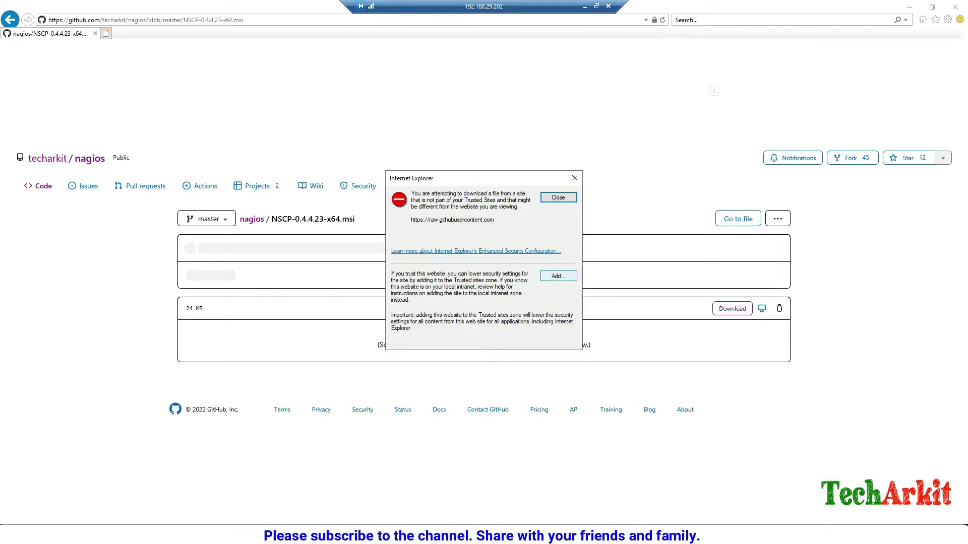
- Add raw.githubusercontent.com to Trusted sites, save NSCP-0.4.4.23-x64.msi, and open File Explorer
{"action": "key", "text": "Return"}
{"action": "key", "text": "Return"}
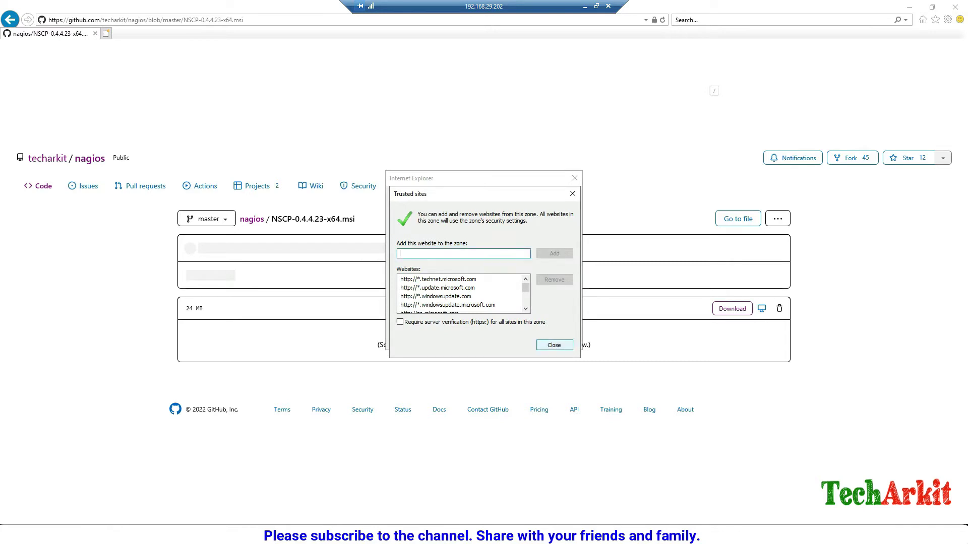
{"action": "key", "text": "Return"}
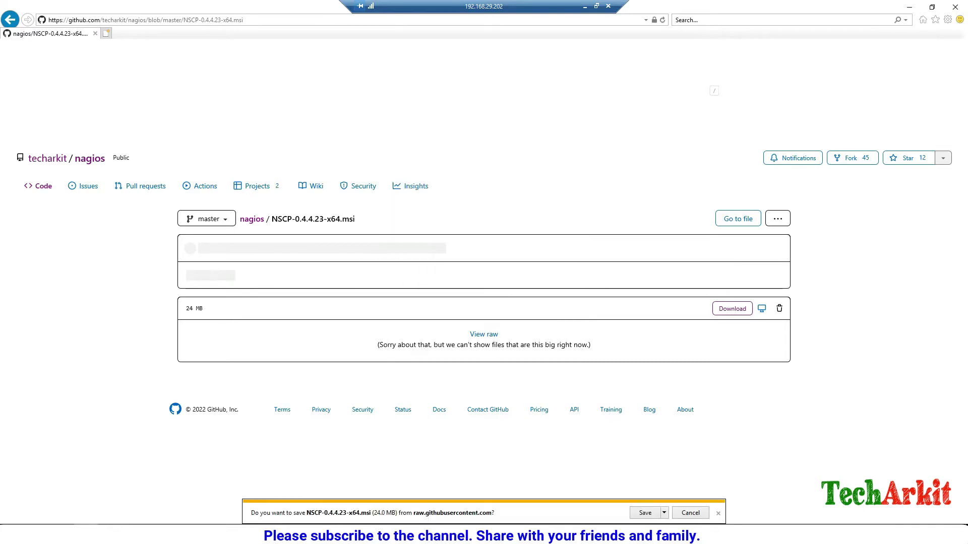
{"action": "left_click", "coordinate": [645, 513]}
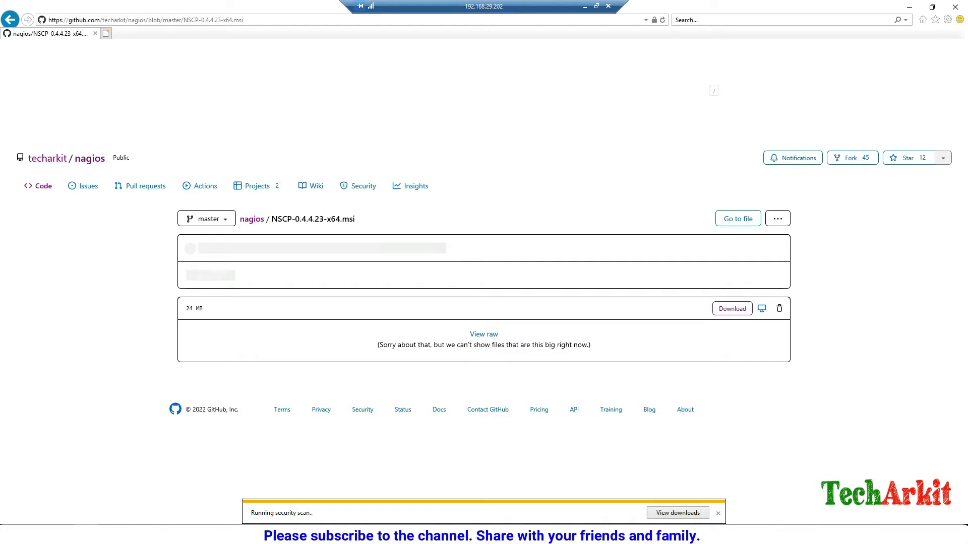
{"action": "mouse_move", "coordinate": [135, 535]}
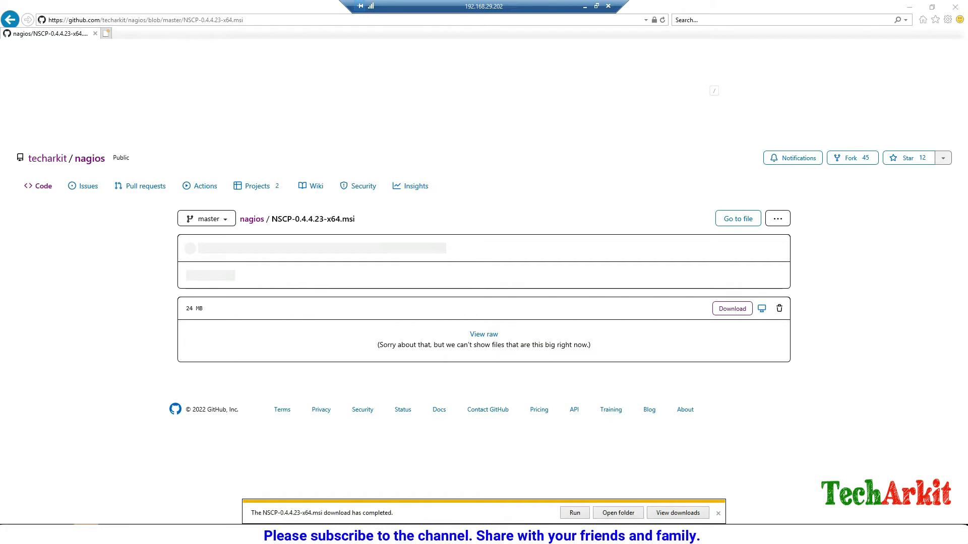
{"action": "key", "text": "super+e"}
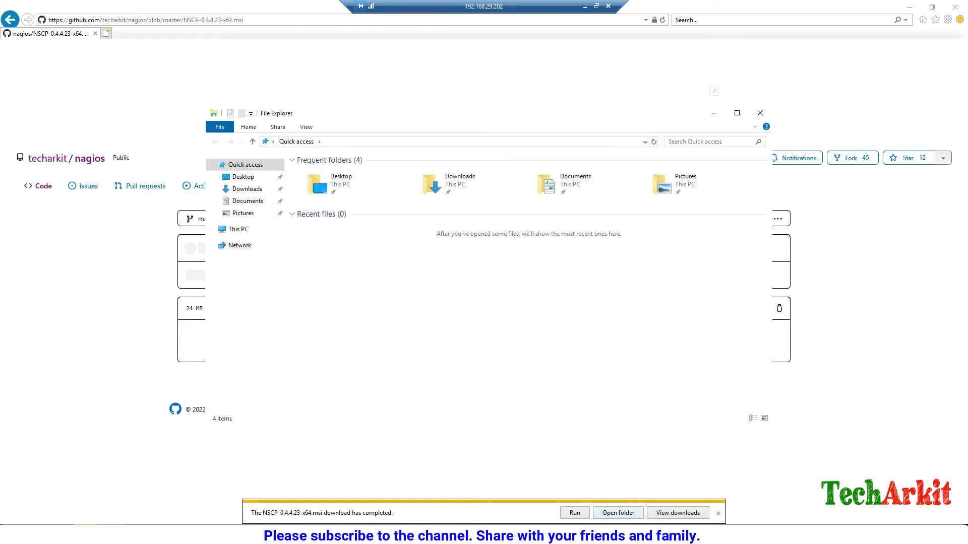
- Run NSCP-0.4.4.23-x64.msi from Downloads with Generic mode, Complete setup and the default ini path
{"action": "left_click", "coordinate": [618, 513]}
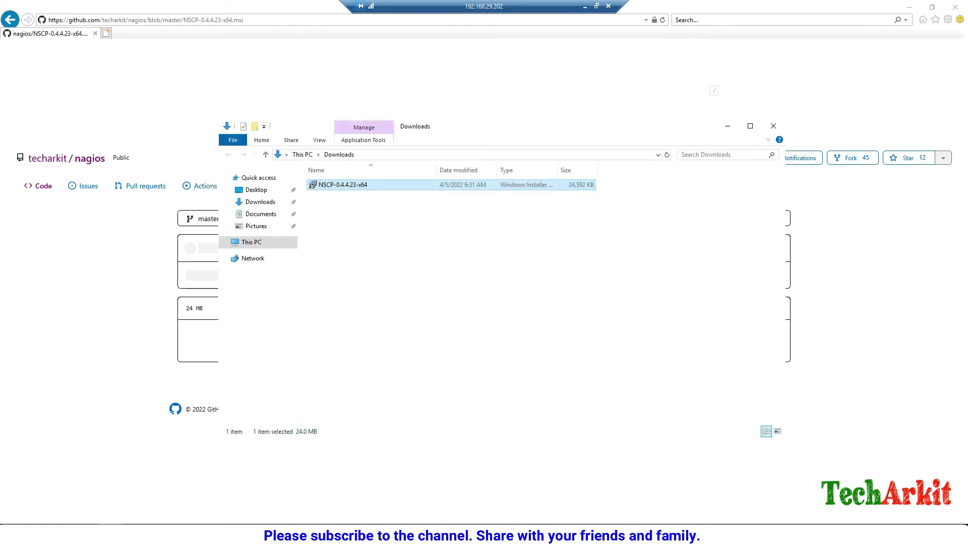
{"action": "key", "text": "super+Up"}
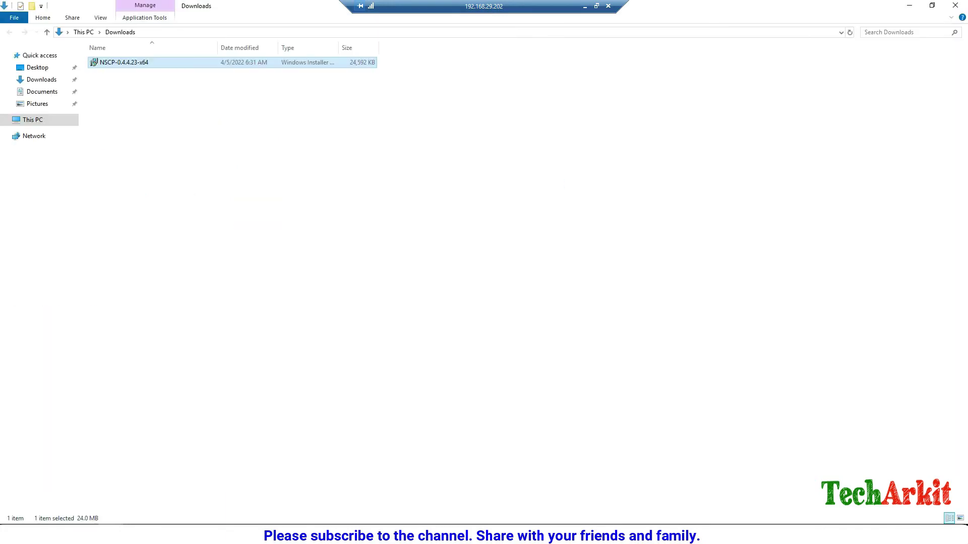
{"action": "key", "text": "Return"}
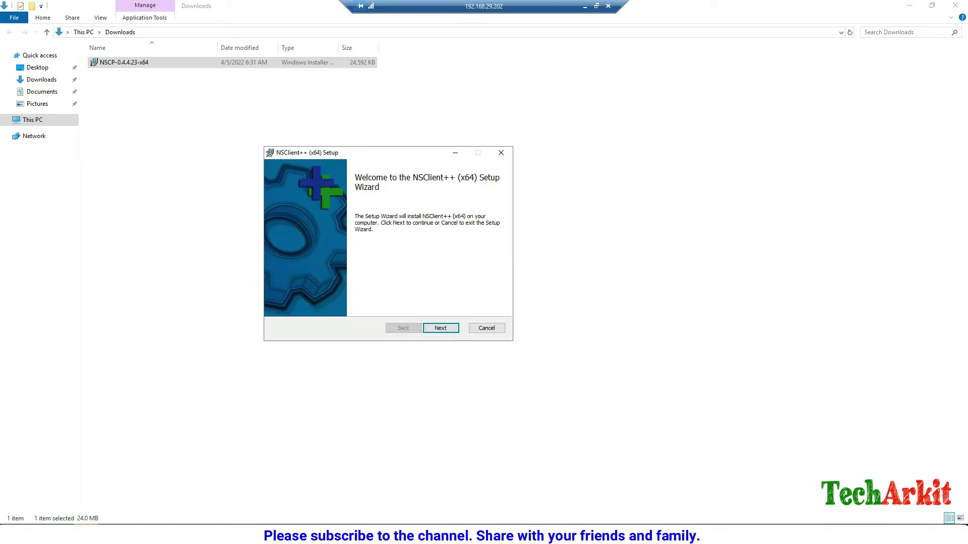
{"action": "key", "text": "Return"}
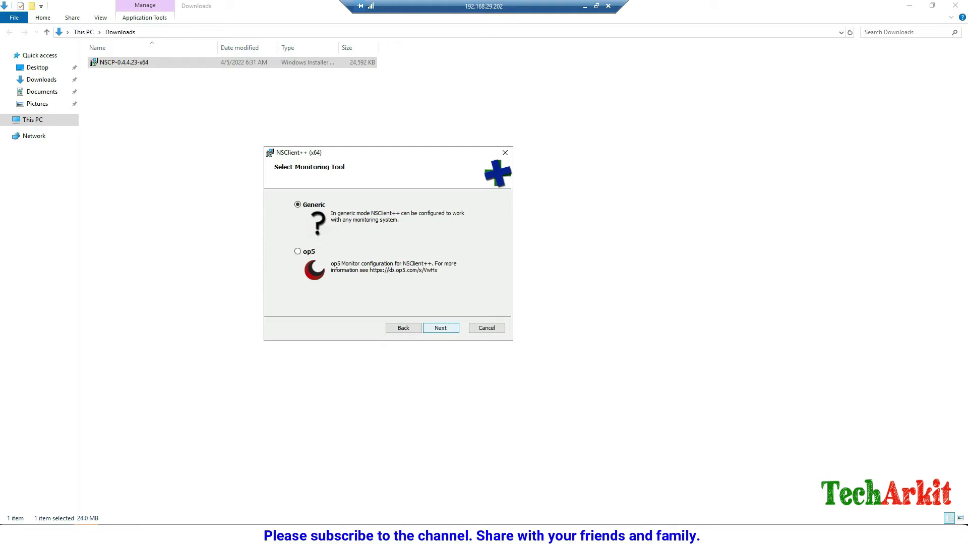
{"action": "key", "text": "Return"}
{"action": "key", "text": "Tab"}
{"action": "key", "text": "Tab"}
{"action": "key", "text": "Return"}
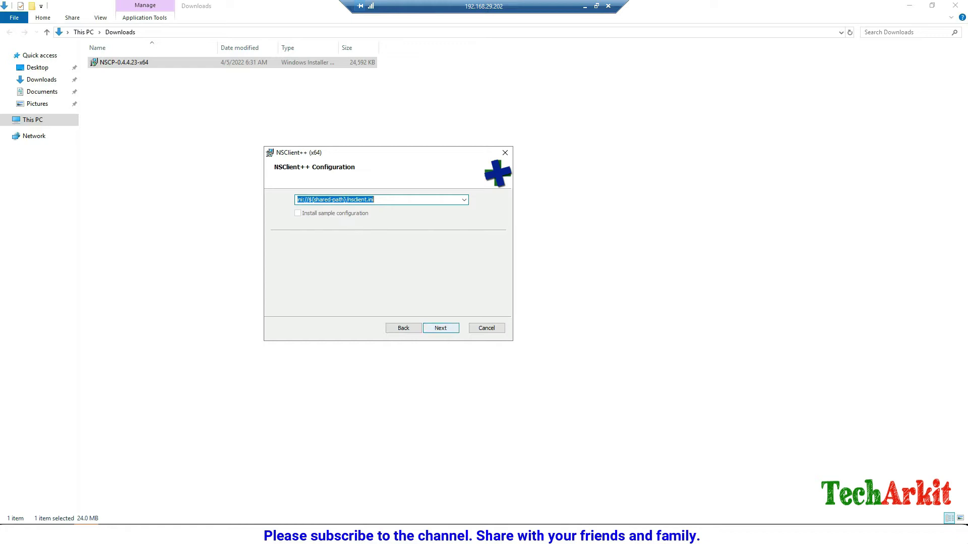
{"action": "key", "text": "Return"}
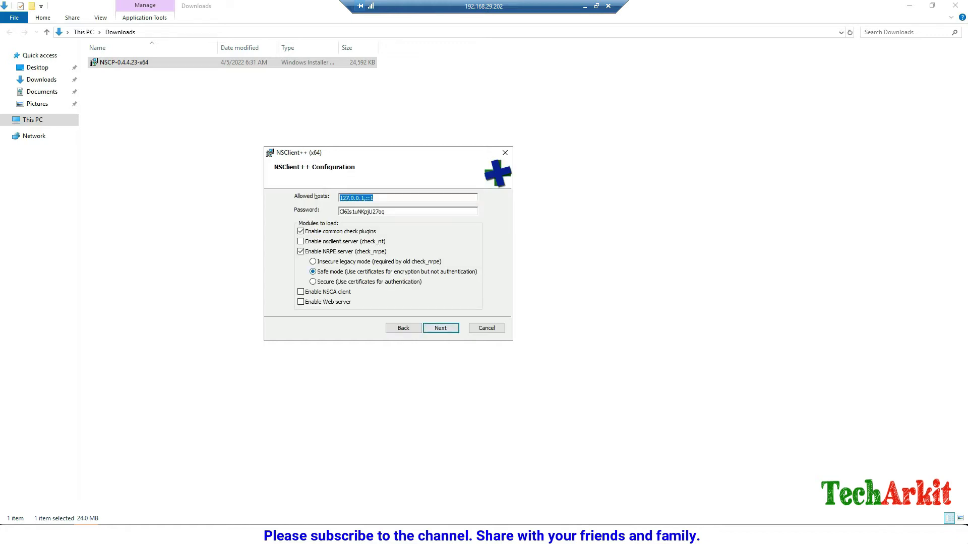
- Set allowed hosts to 127.0.0.1,192.168.29.202, enter a password, and continue to Ready to install
{"action": "left_click", "coordinate": [374, 197]}
{"action": "key", "text": "BackSpace"}
{"action": "type", "text": "192.168.29.202"}
{"action": "key", "text": "Tab"}
{"action": "type", "text": "password"}
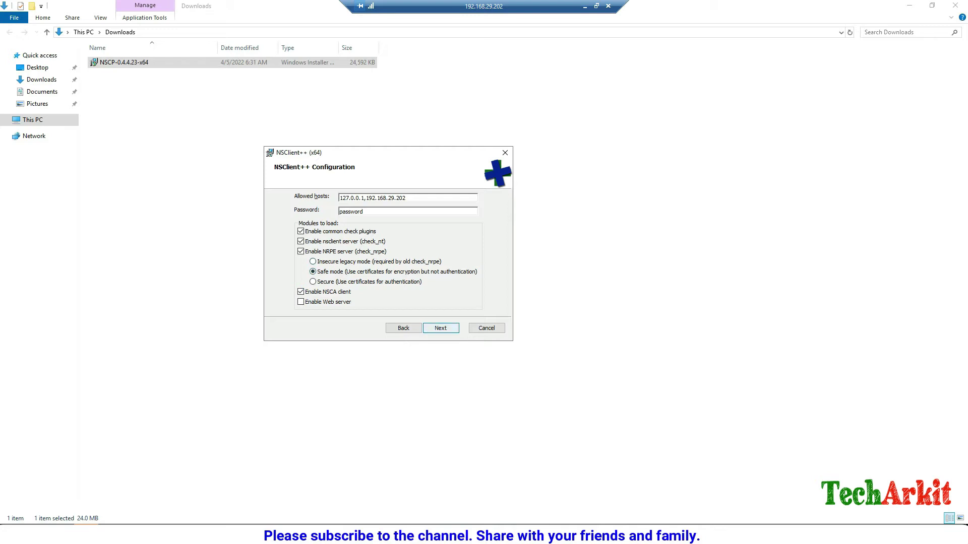
{"action": "key", "text": "Return"}
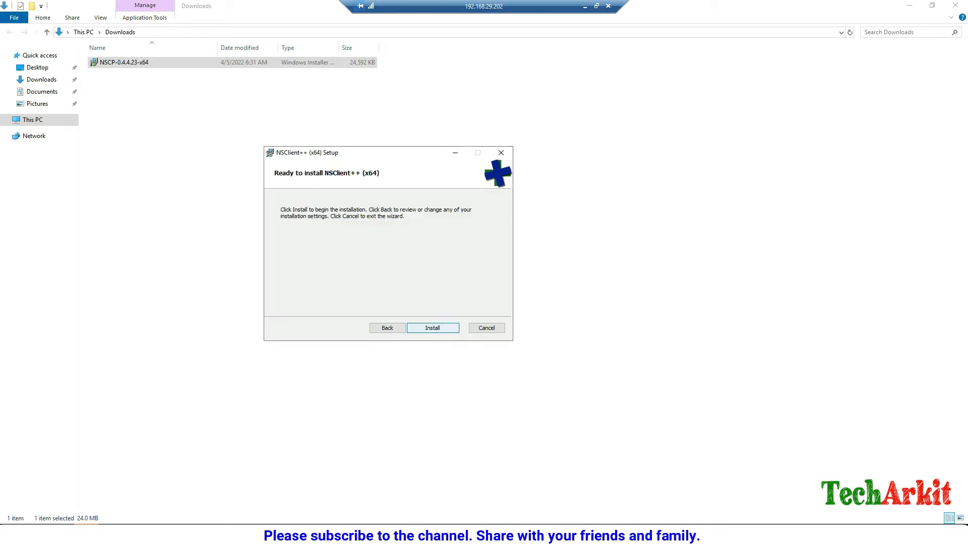
- Install NSClient++, close the finished installer, and open Services by searching 'service'
{"action": "key", "text": "Return"}
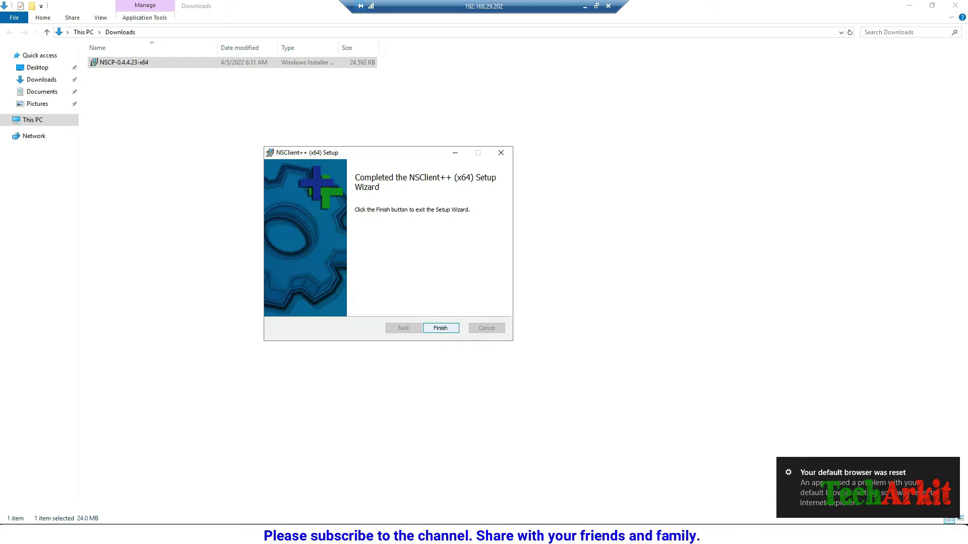
{"action": "left_click", "coordinate": [440, 327]}
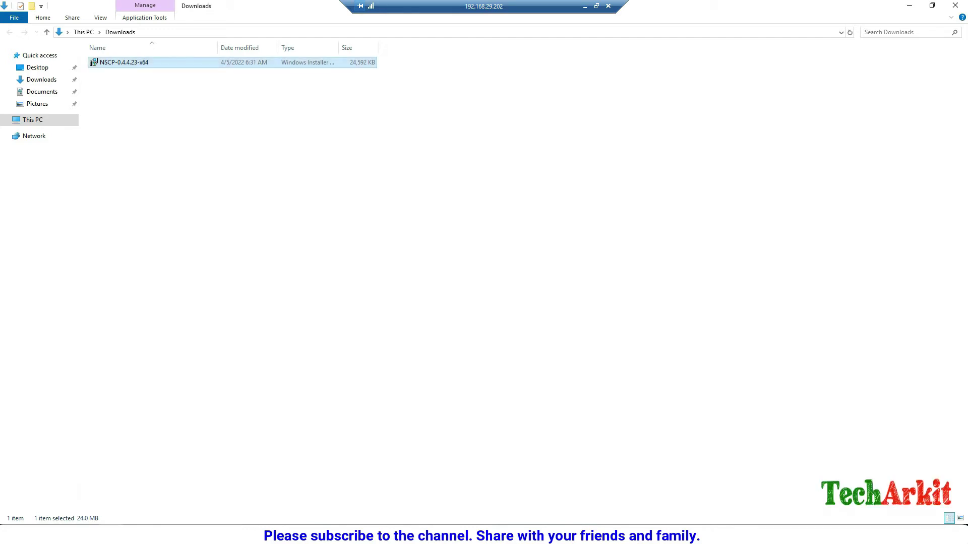
{"action": "key", "text": "super"}
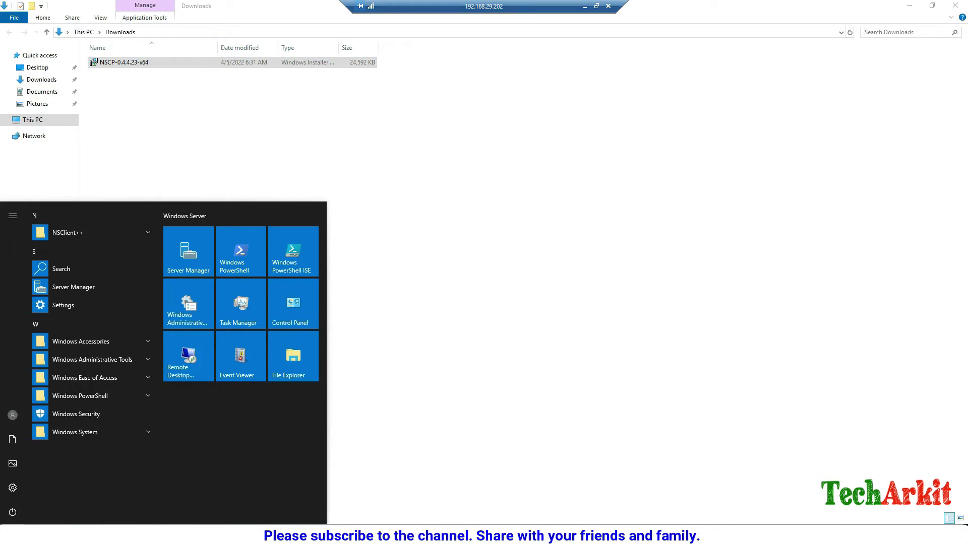
{"action": "type", "text": "s"}
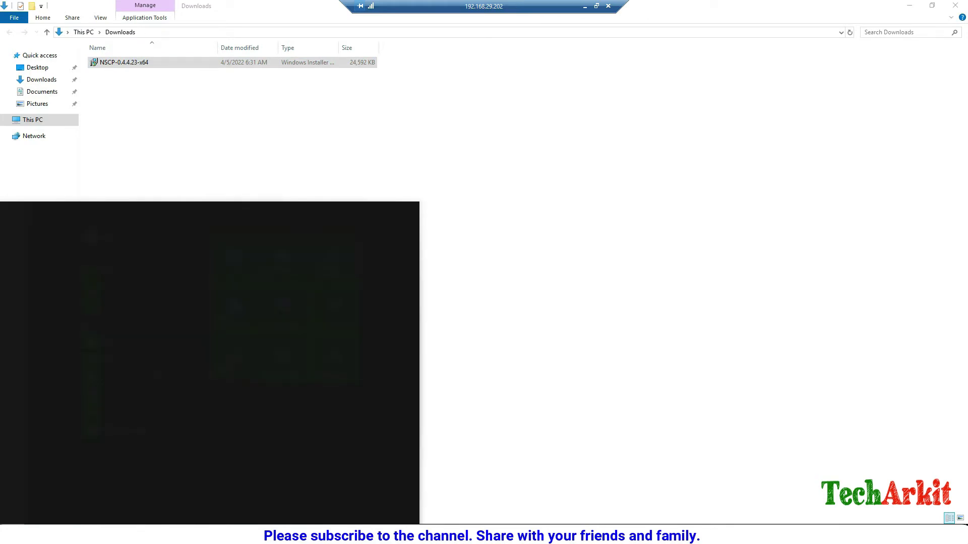
{"action": "type", "text": "ervice"}
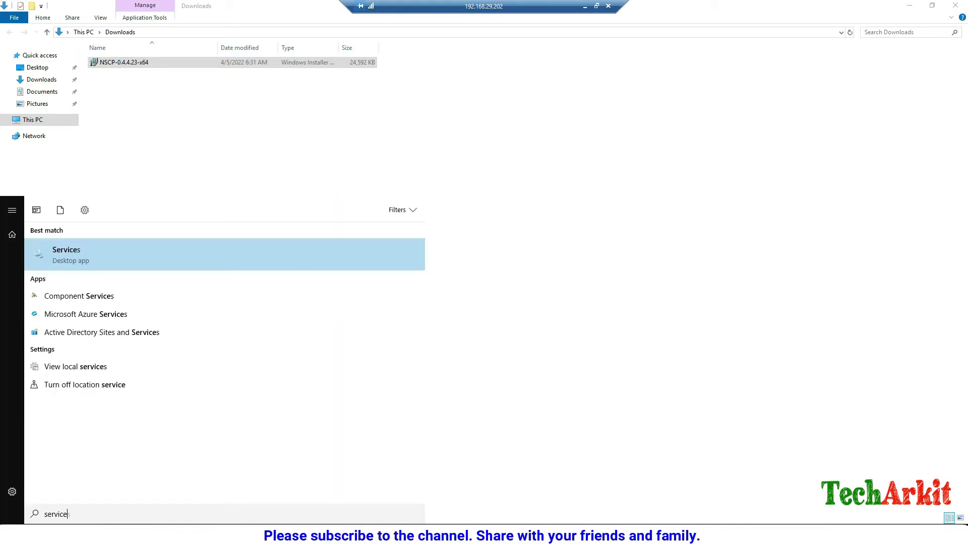
{"action": "key", "text": "Return"}
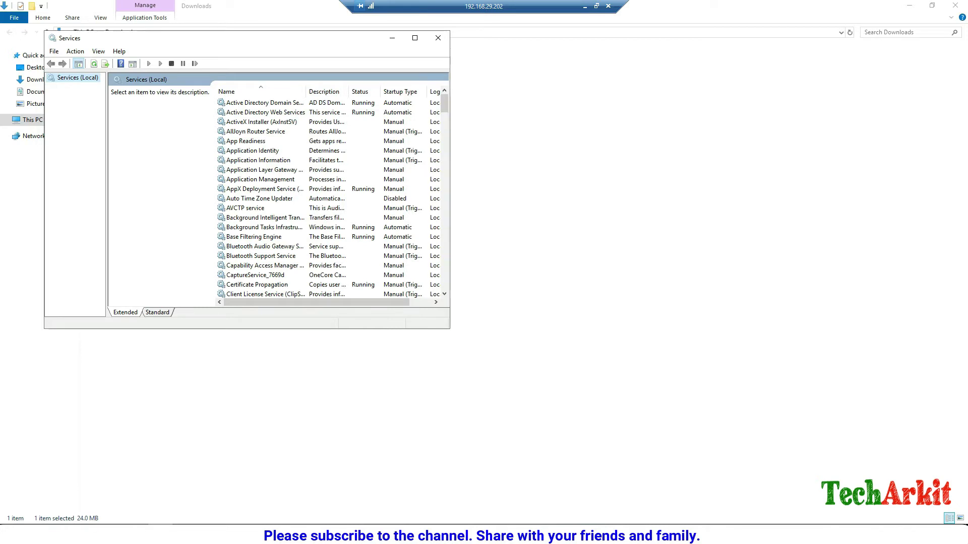
- Restart the NSClient++ (x64) service, then close the Services console
{"action": "left_click_drag", "start_coordinate": [449, 176], "coordinate": [696, 176]}
{"action": "left_click", "coordinate": [263, 189]}
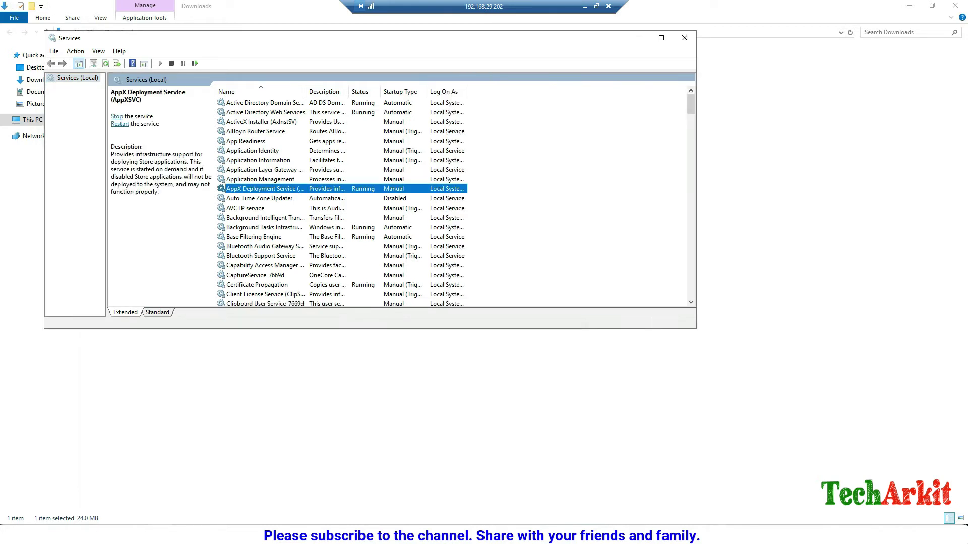
{"action": "type", "text": "ns"}
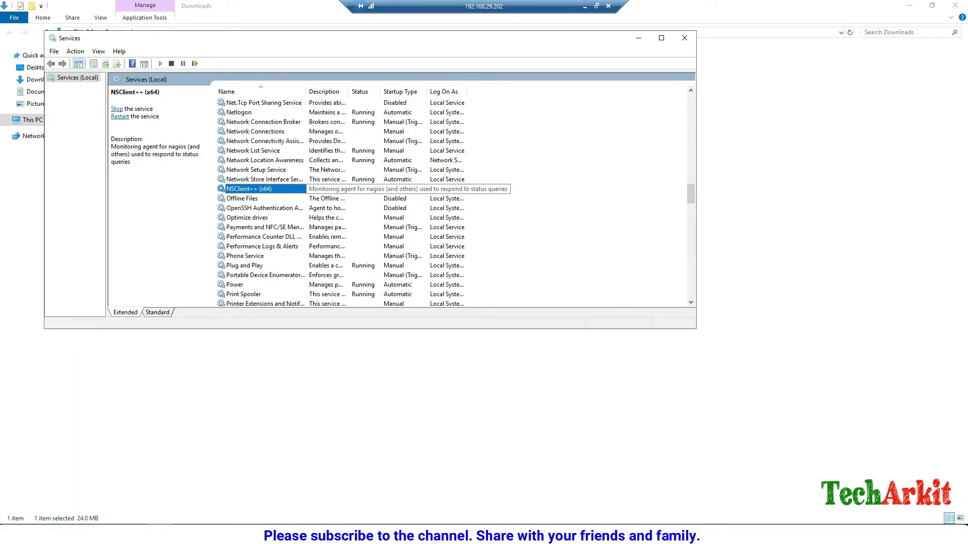
{"action": "right_click", "coordinate": [281, 189]}
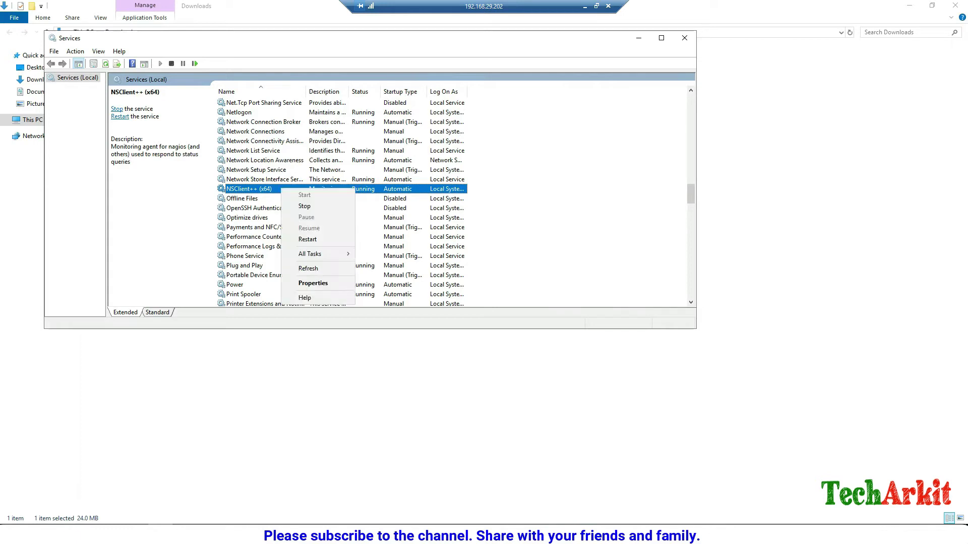
{"action": "left_click", "coordinate": [303, 234]}
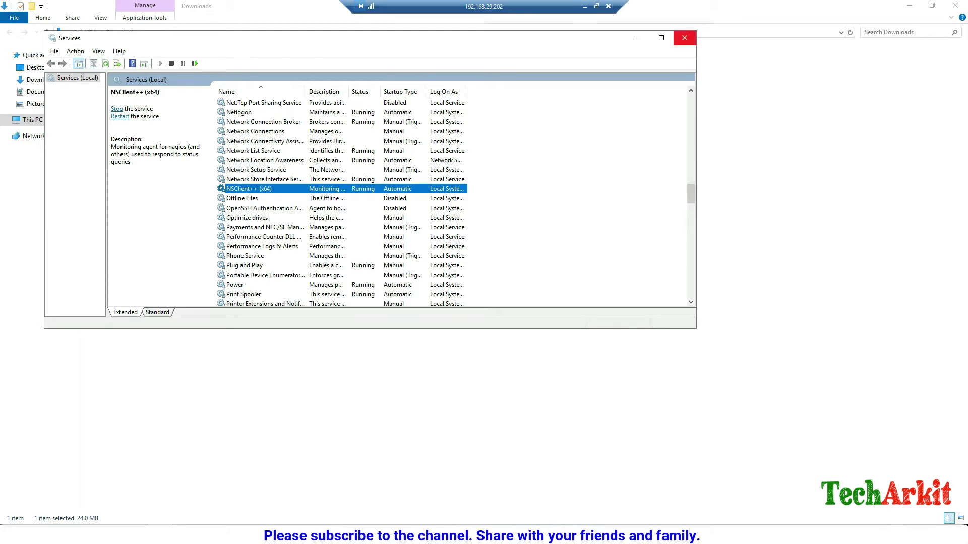
{"action": "left_click", "coordinate": [584, 6]}
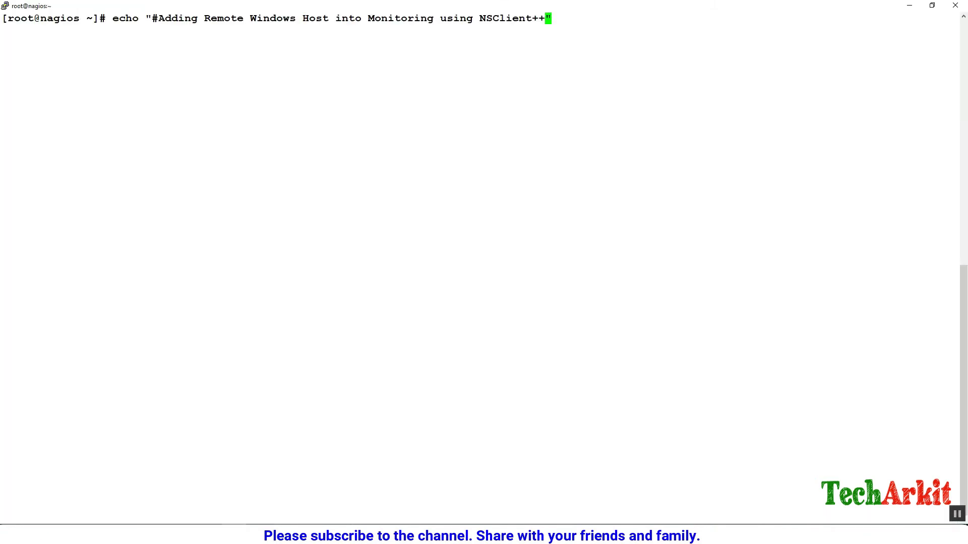
- Run the echo note, then run ipconfig on the server and copy IPv4 address 192.168.29.202
{"action": "key", "text": "Return"}
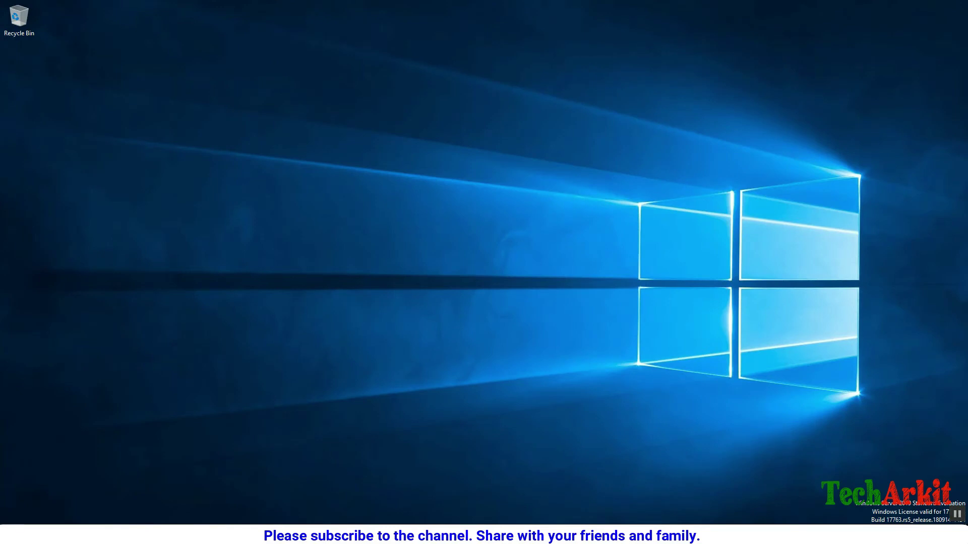
{"action": "key", "text": "super"}
{"action": "type", "text": "cmd"}
{"action": "left_click", "coordinate": [36, 237]}
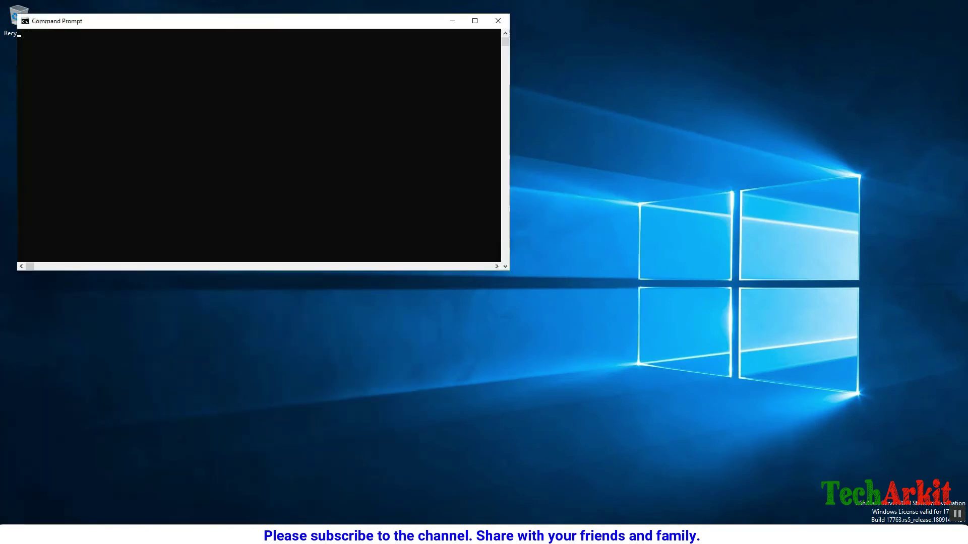
{"action": "type", "text": "ipconfig"}
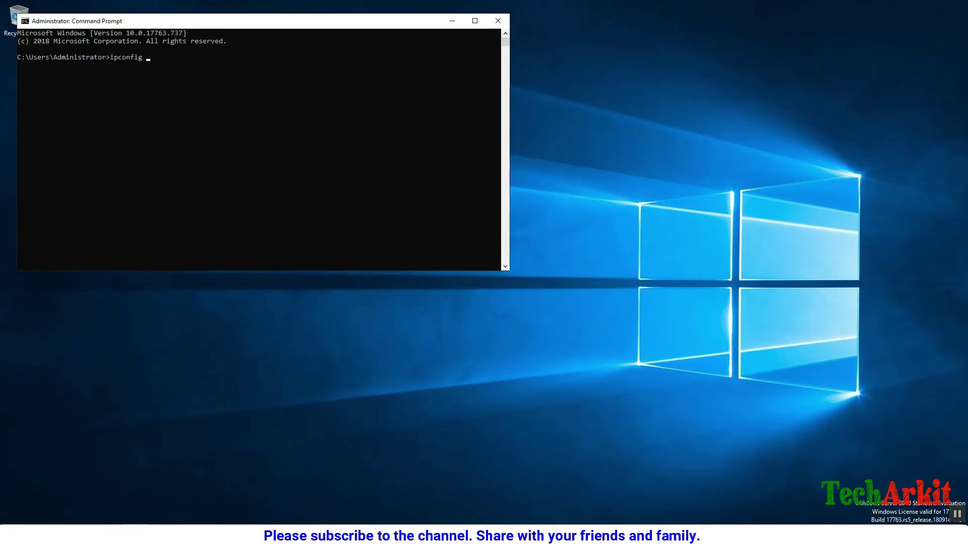
{"action": "key", "text": "Return"}
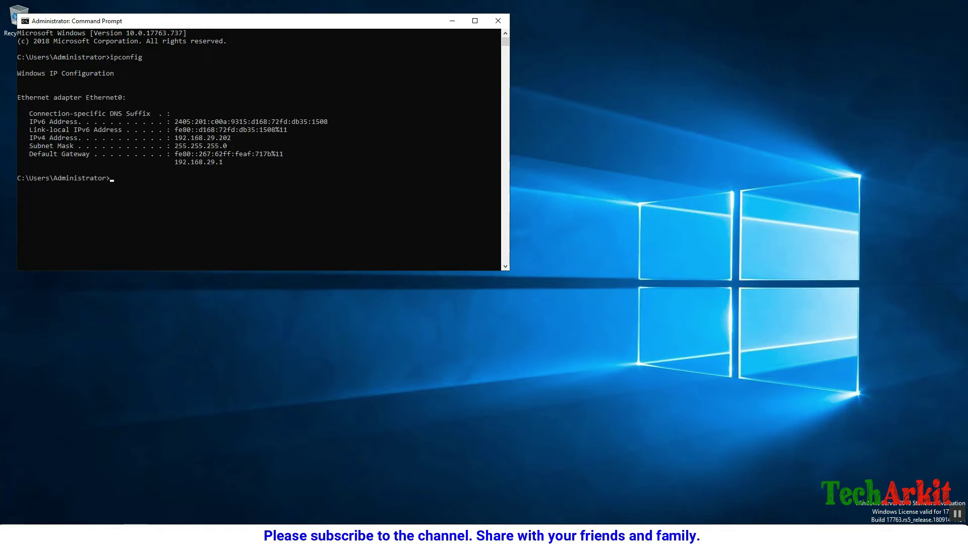
{"action": "left_click_drag", "start_coordinate": [174, 138], "coordinate": [231, 137]}
{"action": "key", "text": "Return"}
{"action": "left_click", "coordinate": [595, 6]}
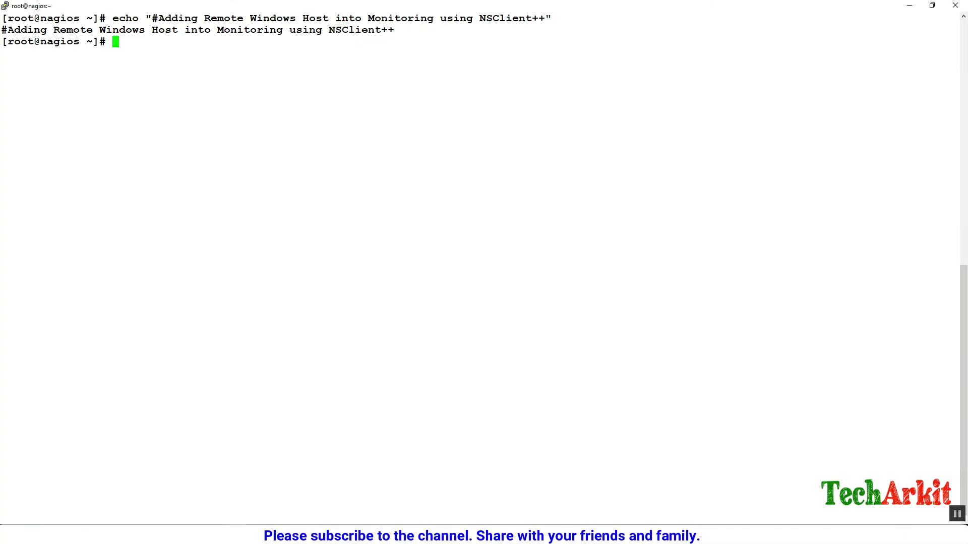
- Run check_nt CPULOAD against 192.168.29.202 port 12489 with the server password, getting CPU Load 0%
{"action": "type", "text": "/usr/local/"}
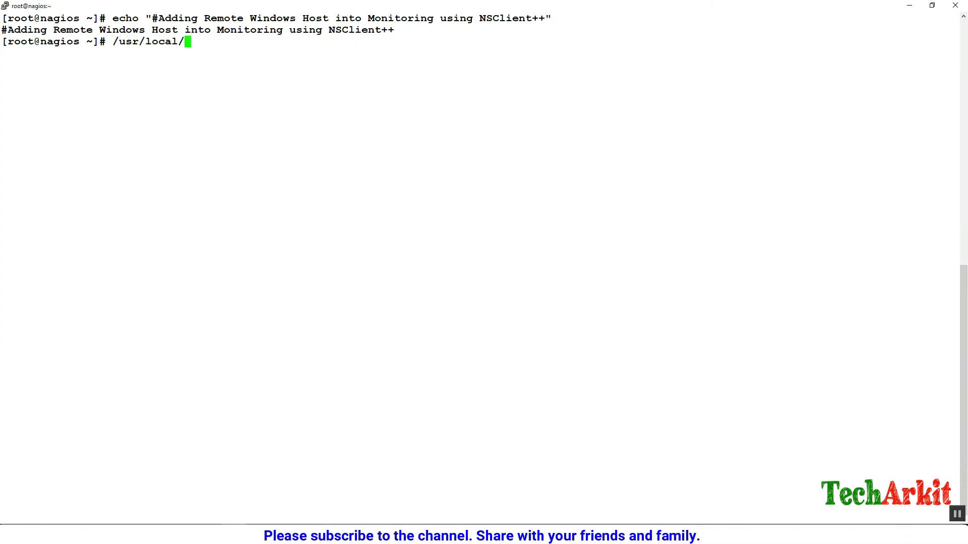
{"action": "type", "text": "nagios/libexec/chec"}
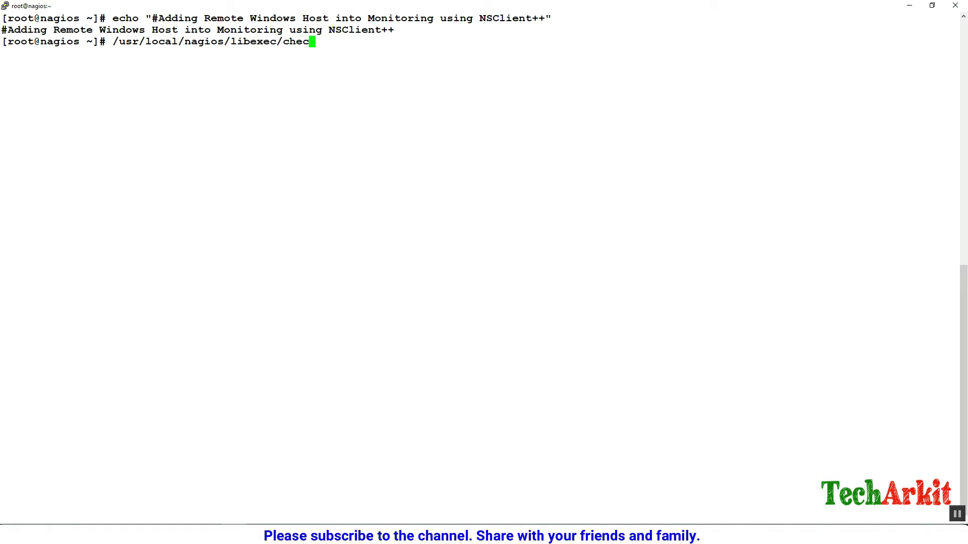
{"action": "type", "text": "k_nt -H 192.168.29.202 -"}
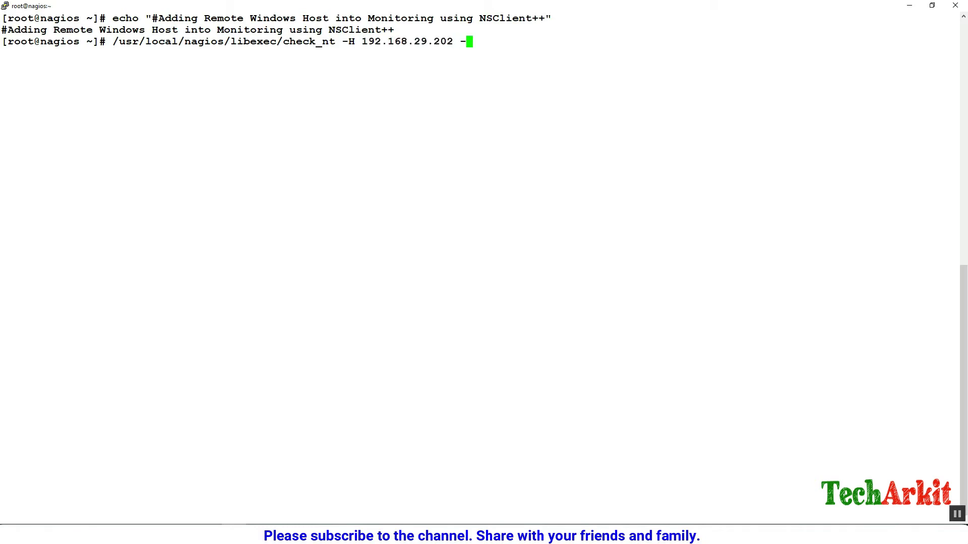
{"action": "type", "text": "p 12489 -s passwor"}
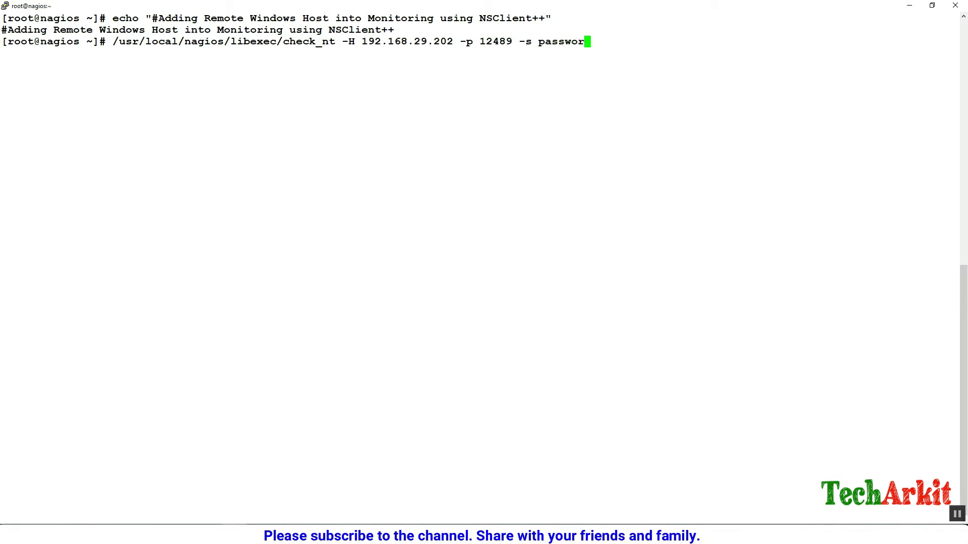
{"action": "type", "text": "d -v CPULOAD "}
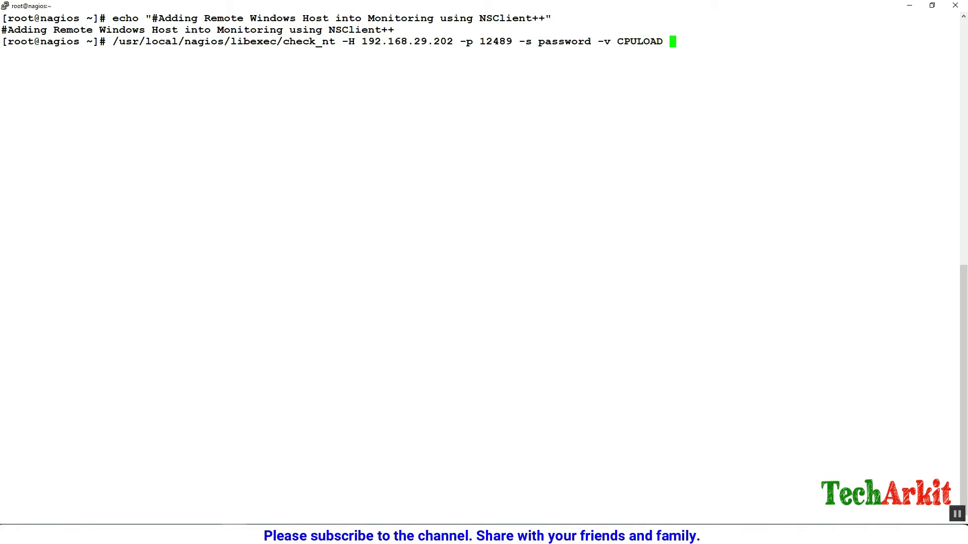
{"action": "type", "text": "-l 5,90,95"}
{"action": "key", "text": "Return"}
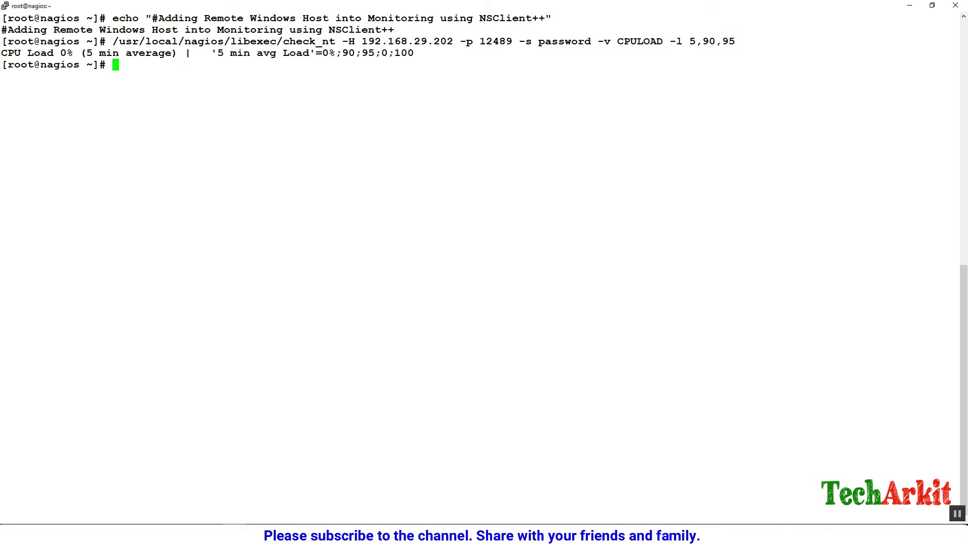
{"action": "left_click_drag", "start_coordinate": [1, 53], "coordinate": [414, 53]}
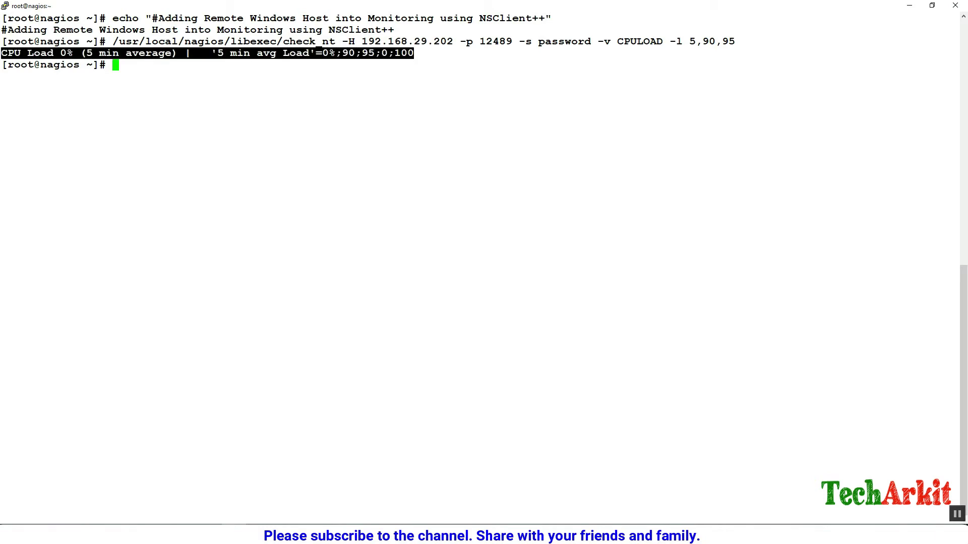
{"action": "left_click", "coordinate": [319, 49]}
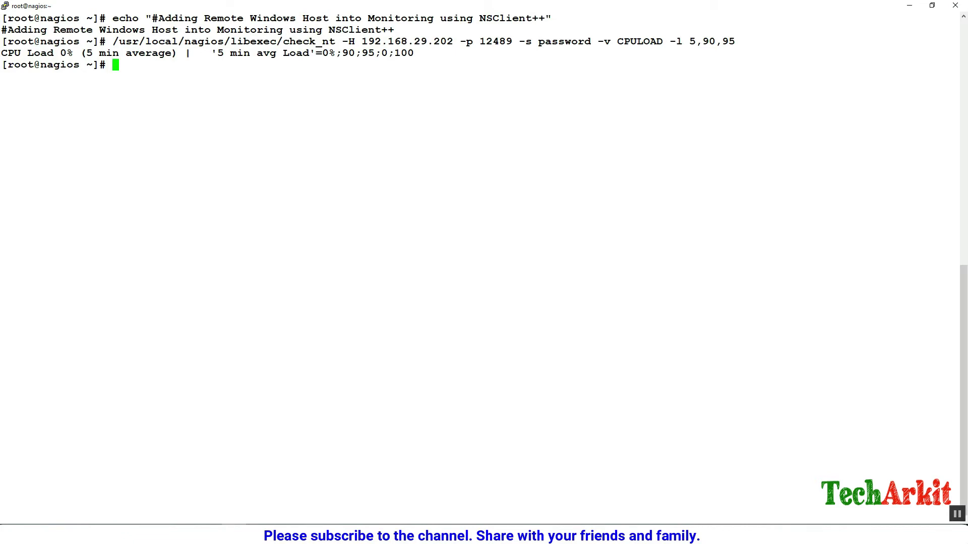
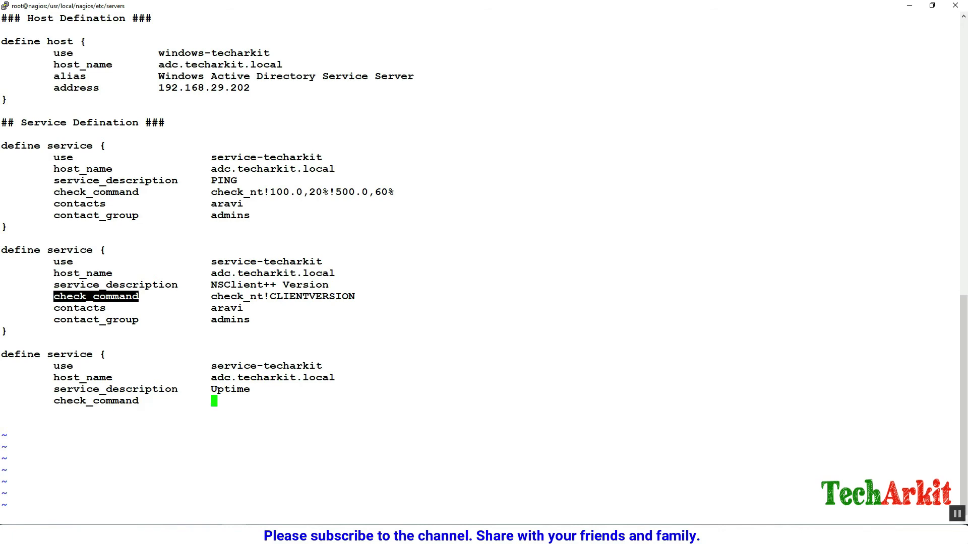
- Finish the Uptime block with check_nt!UPTIME, the contact lines and a closing brace
{"action": "type", "text": "check_nt!UPTIME"}
{"action": "key", "text": "Return"}
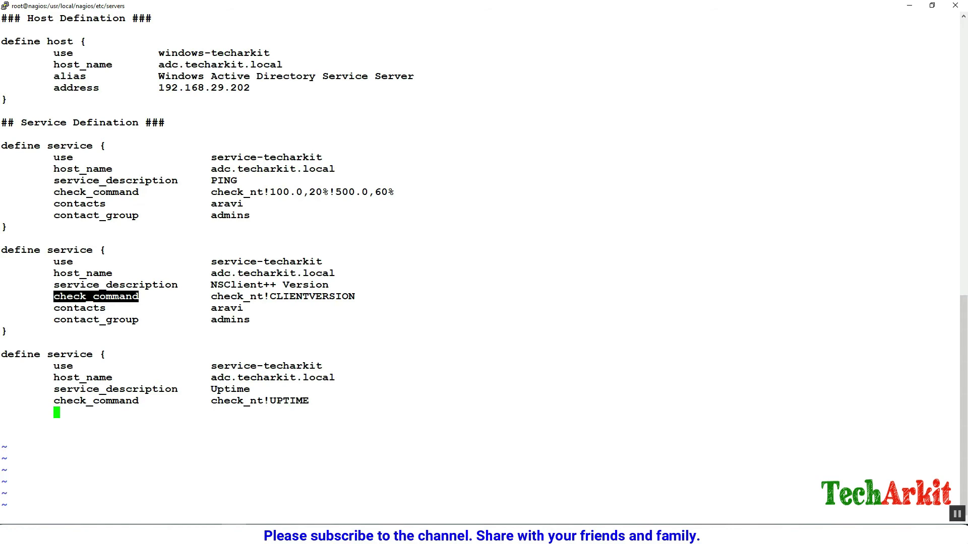
{"action": "left_click_drag", "start_coordinate": [48, 308], "coordinate": [302, 319]}
{"action": "left_click", "coordinate": [48, 308]}
{"action": "type", "text": "contacts\t\t\taravi \tcontact_group\t\tadmins"}
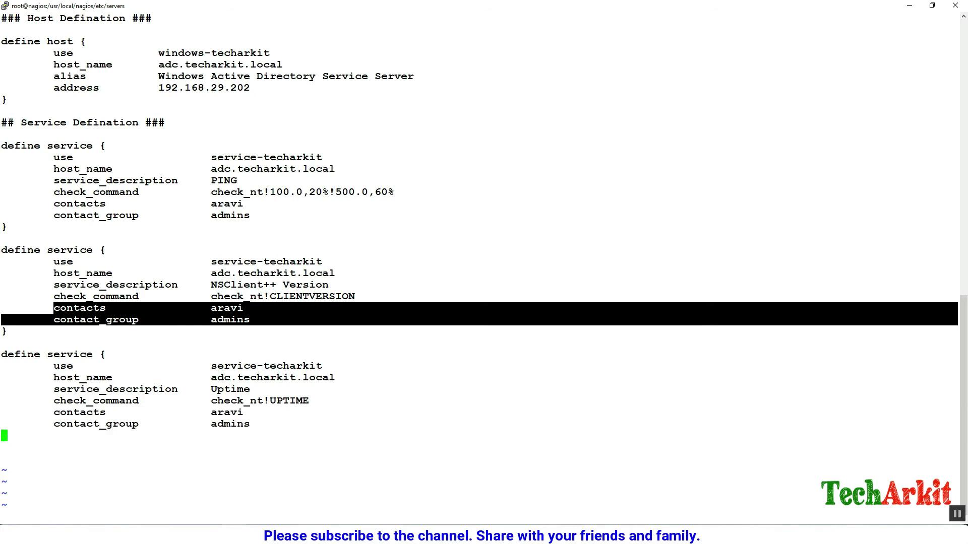
{"action": "type", "text": "}"}
{"action": "key", "text": "Return"}
{"action": "key", "text": "Return"}
- Start a 'C:\ Drive Space' service block, then undo the 18 newly added lines
{"action": "left_click_drag", "start_coordinate": [1, 354], "coordinate": [218, 389]}
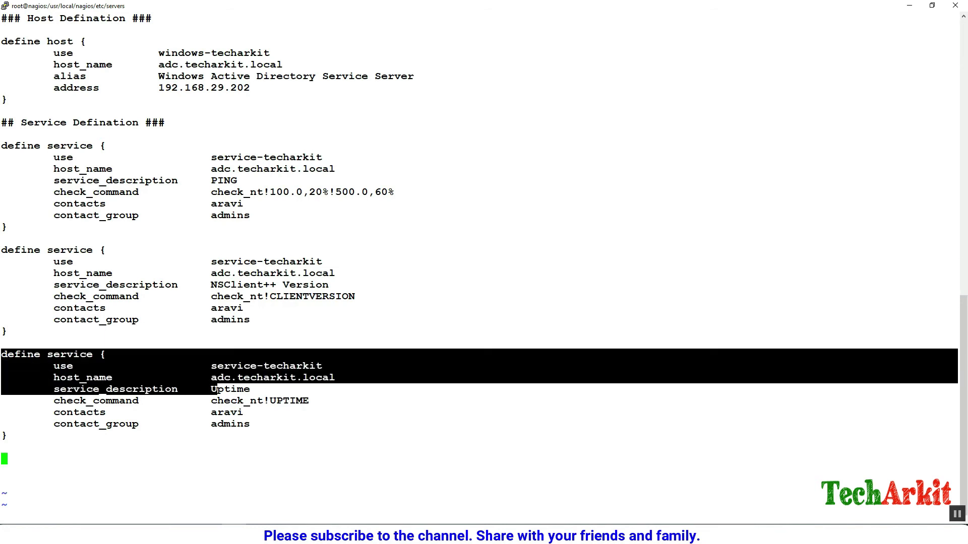
{"action": "left_click", "coordinate": [218, 389]}
{"action": "type", "text": "define service { \tuse\t\t\tservice-techarkit \thost_name\t\tadc.techarkit.local \tservice_description\tU"}
{"action": "key", "text": "BackSpace"}
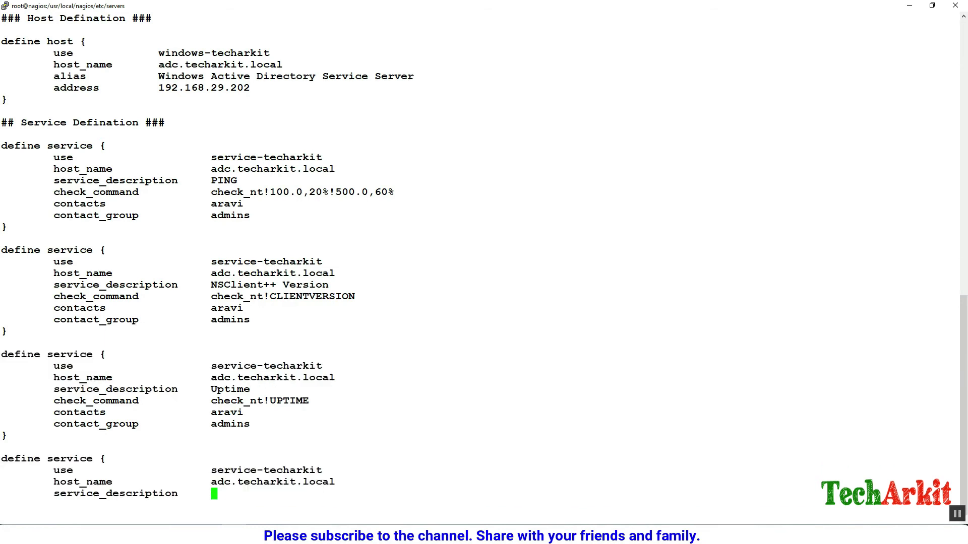
{"action": "type", "text": "C:\\ Drive Space"}
{"action": "key", "text": "Return"}
{"action": "key", "text": "Tab"}
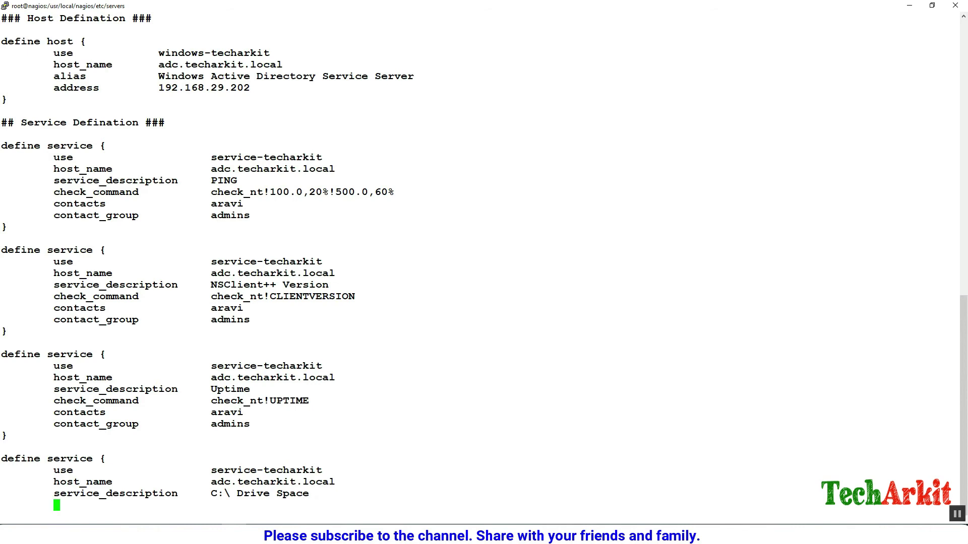
{"action": "type", "text": "define service { use\t\t\tservice-techarkit host_name\t\tadc.techarkit.local service_description\tU"}
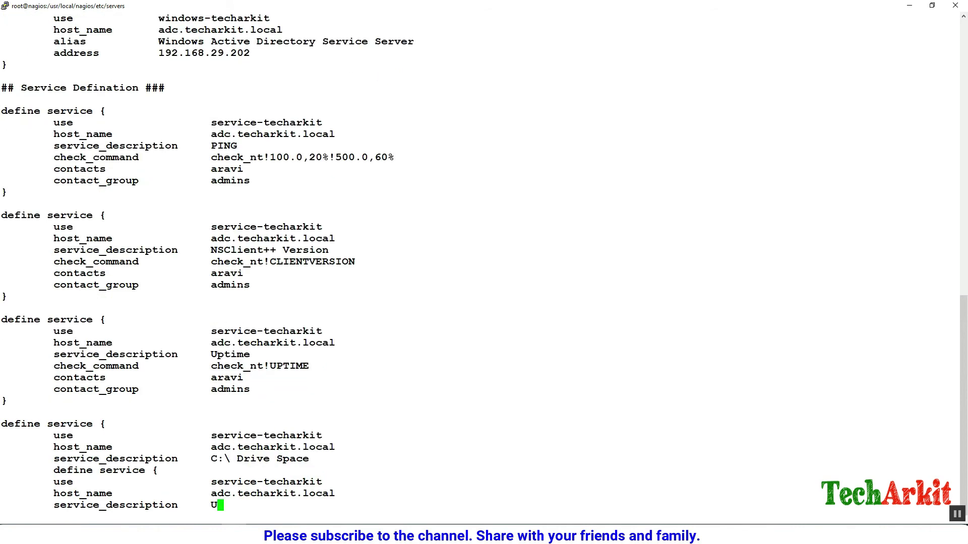
{"action": "key", "text": "Escape"}
{"action": "key", "text": "u"}
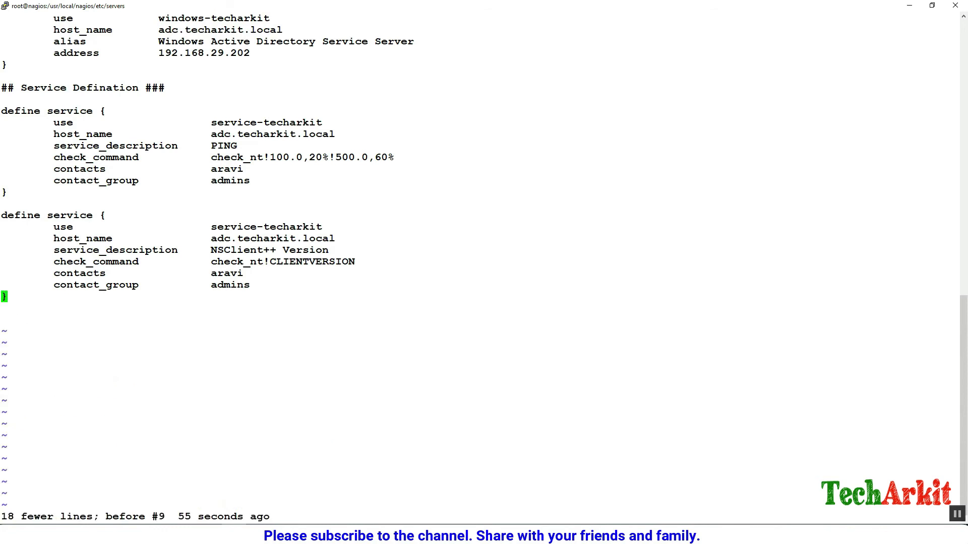
- Undo once more and restore the contacts lines in the NSClient++ Version block
{"action": "key", "text": "u"}
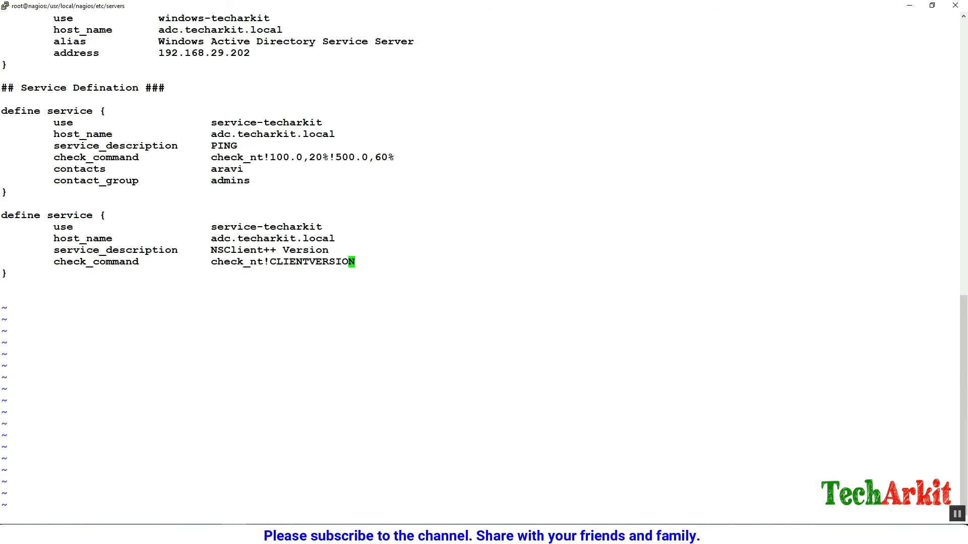
{"action": "key", "text": "o"}
{"action": "left_click_drag", "start_coordinate": [1, 169], "coordinate": [454, 181]}
{"action": "right_click", "coordinate": [453, 182]}
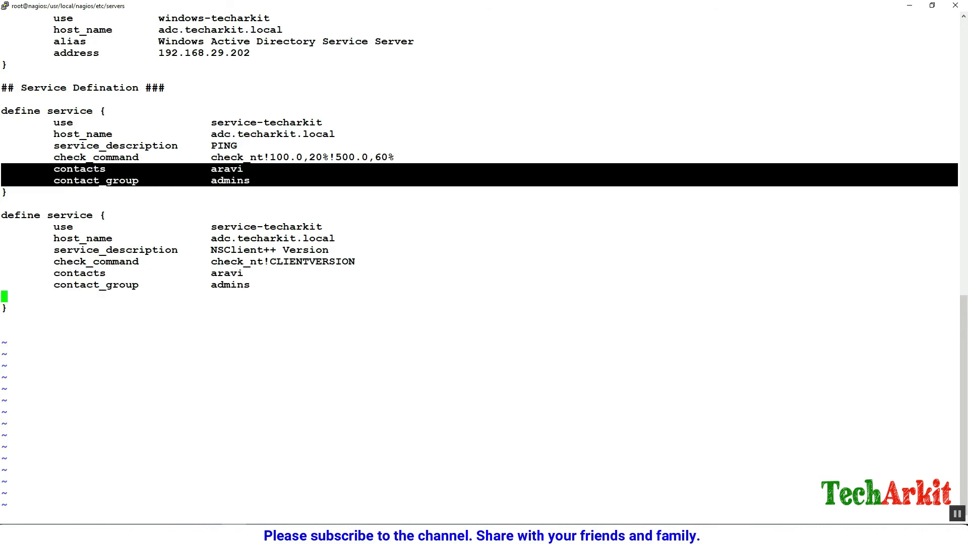
{"action": "key", "text": "BackSpace"}
{"action": "key", "text": "Down"}
{"action": "key", "text": "Down"}
{"action": "key", "text": "Down"}
- Add an Uptime service header with check_command check_nt!UPTIME
{"action": "left_click_drag", "start_coordinate": [1, 215], "coordinate": [211, 250]}
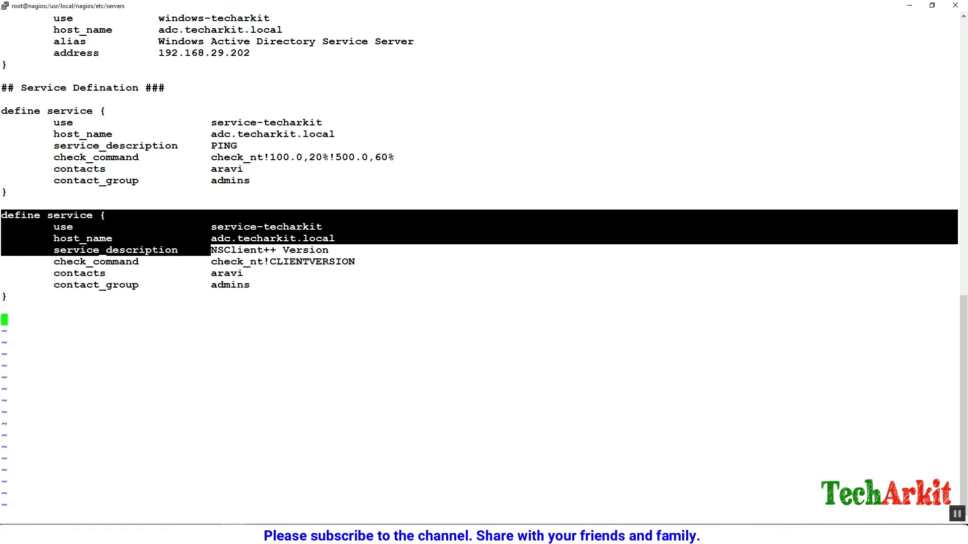
{"action": "type", "text": "define service {         use                     service-techarkit         host_name               adc.techarkit.local         service_description"}
{"action": "type", "text": "Upt"}
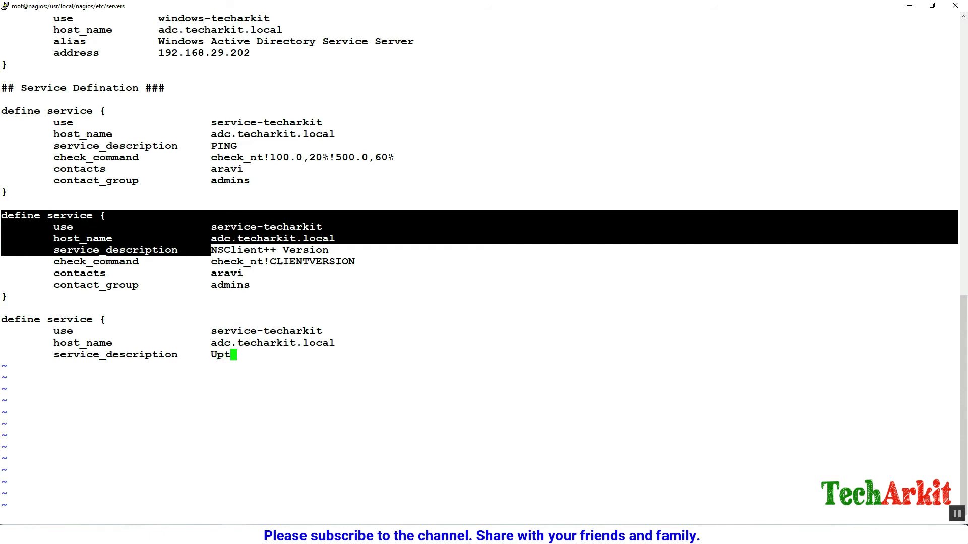
{"action": "type", "text": "ime"}
{"action": "key", "text": "Return"}
{"action": "double_click", "coordinate": [96, 262]}
{"action": "type", "text": "check_command"}
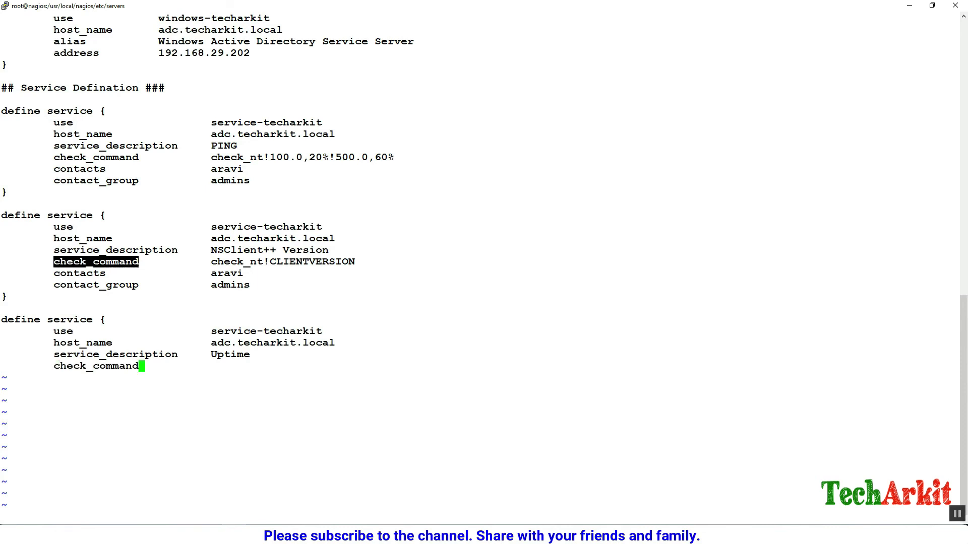
{"action": "key", "text": "Tab"}
{"action": "key", "text": "Tab"}
{"action": "type", "text": "check_nt!UPTIME"}
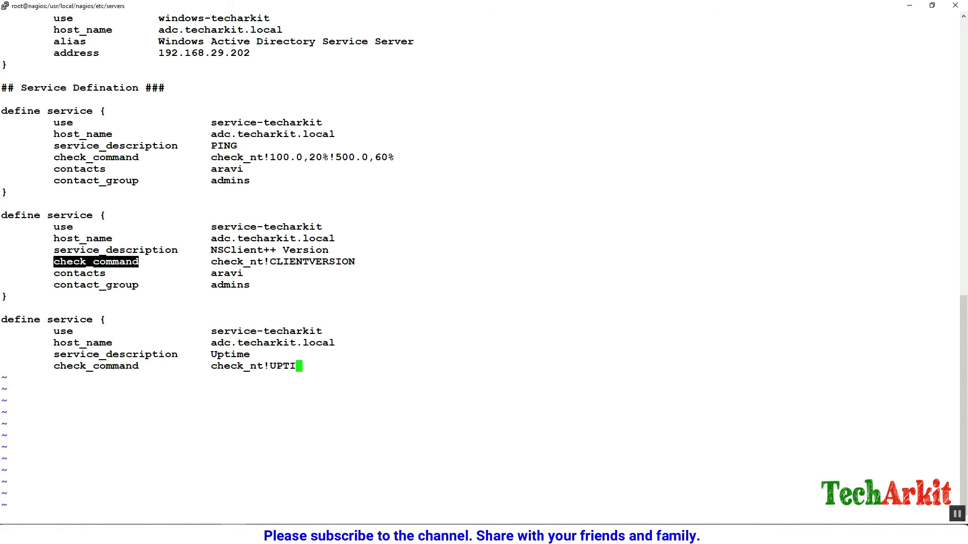
- Add the contacts, contact group and closing brace lines to the Uptime block
{"action": "key", "text": "Return"}
{"action": "key", "text": "Tab"}
{"action": "left_click_drag", "start_coordinate": [54, 273], "coordinate": [952, 296]}
{"action": "right_click", "coordinate": [953, 296]}
- Add a 'C:\ Disk space' service with check_command check_nt!USEDDISKSPACE!-l c -w 90 -c 95
{"action": "key", "text": "Return"}
{"action": "key", "text": "Return"}
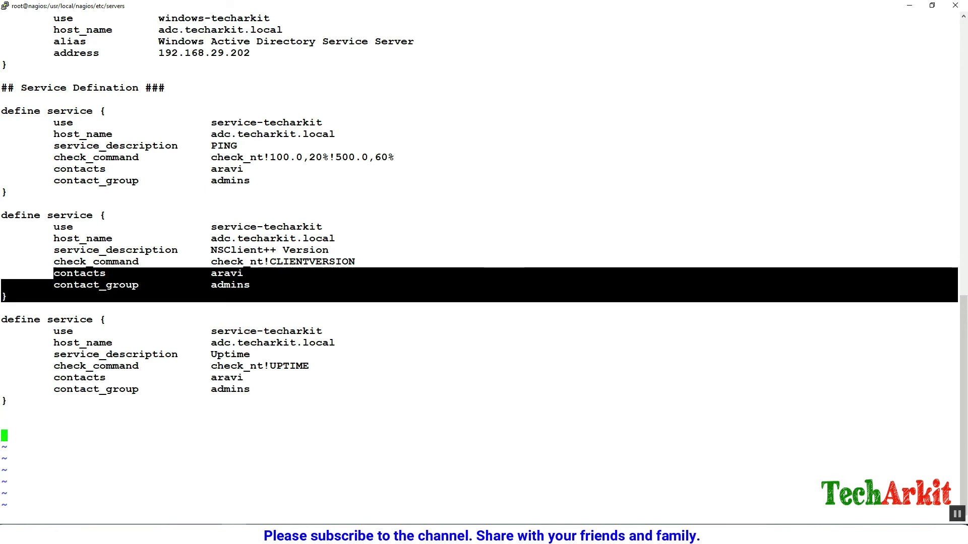
{"action": "left_click_drag", "start_coordinate": [1, 319], "coordinate": [210, 355]}
{"action": "right_click", "coordinate": [210, 354]}
{"action": "type", "text": "C"}
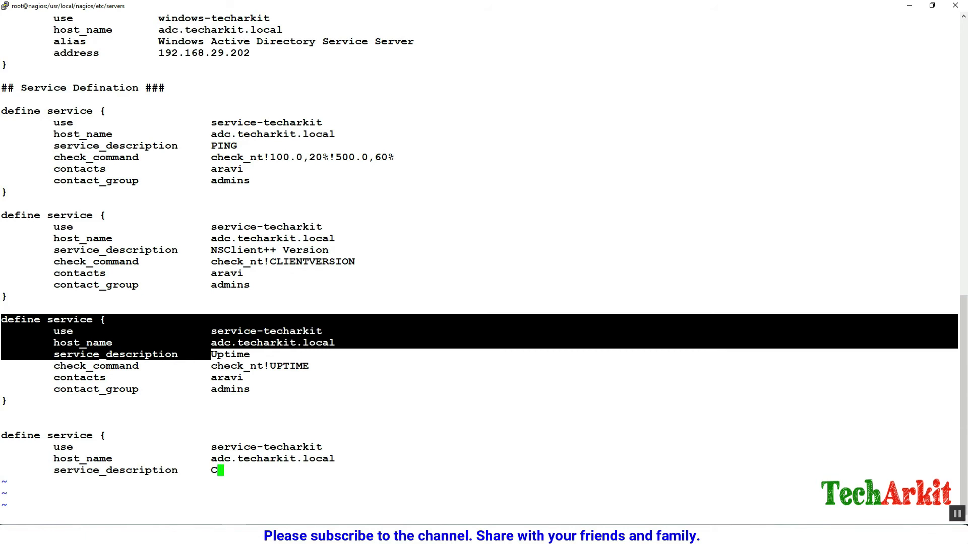
{"action": "type", "text": ":\\ Disk space"}
{"action": "key", "text": "Return"}
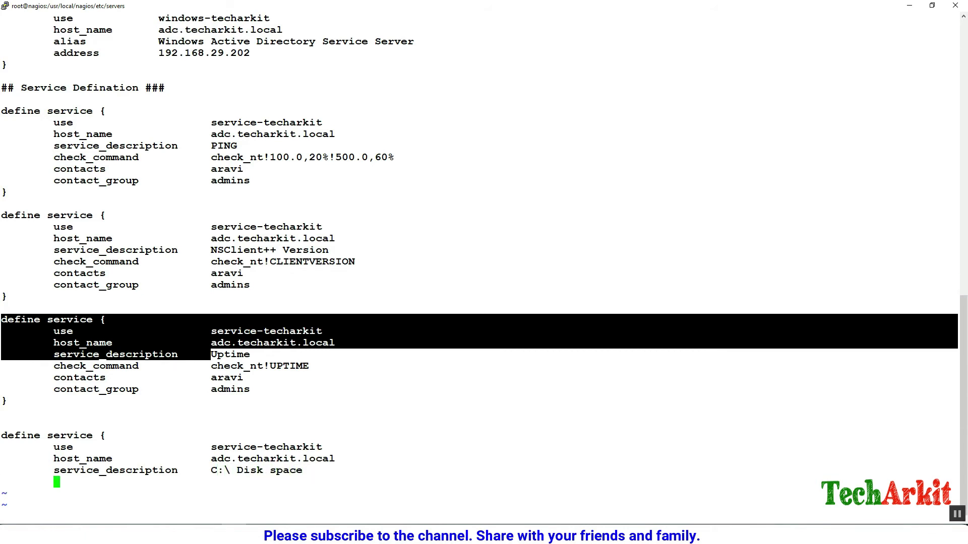
{"action": "double_click", "coordinate": [96, 366]}
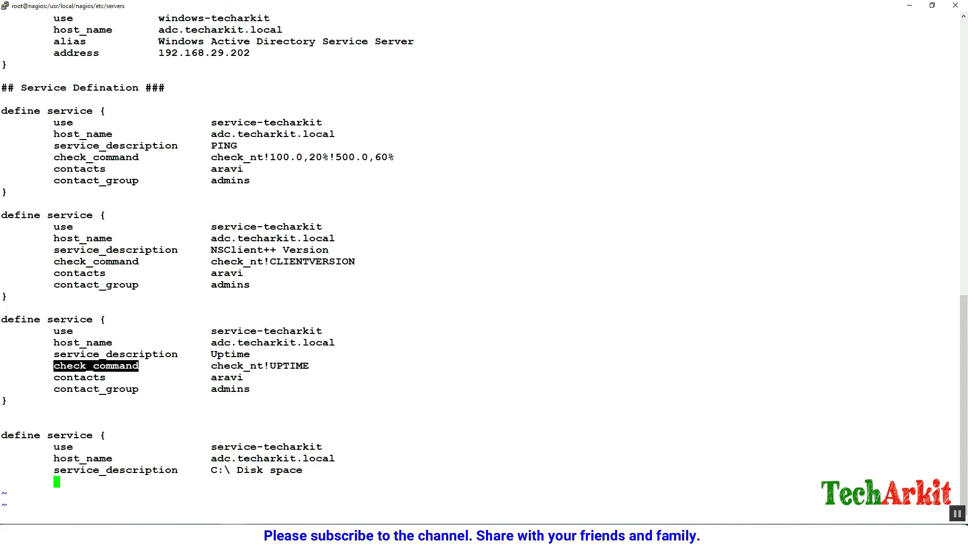
{"action": "right_click", "coordinate": [96, 366]}
{"action": "key", "text": "Tab"}
{"action": "key", "text": "Tab"}
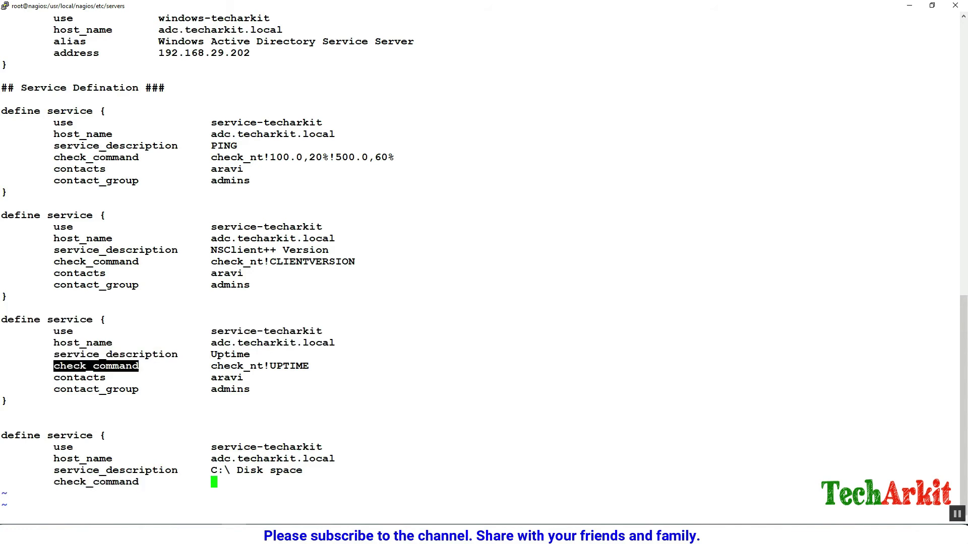
{"action": "type", "text": "check_nt!USER"}
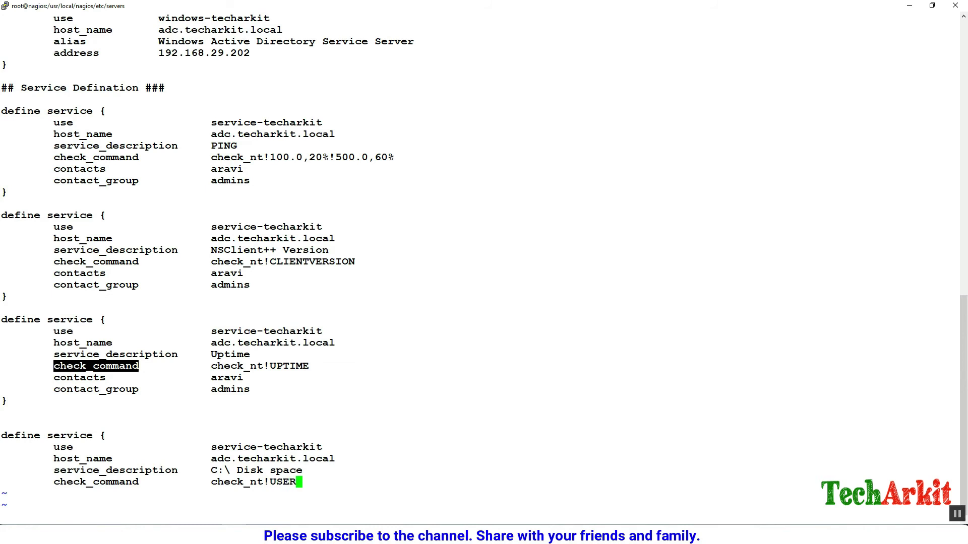
{"action": "key", "text": "BackSpace"}
{"action": "type", "text": "DDISKSPACE"}
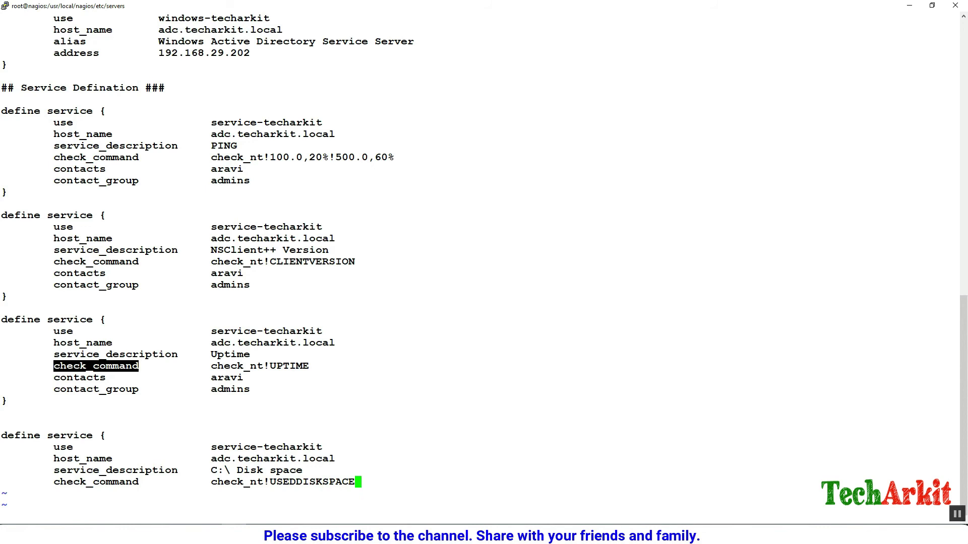
{"action": "type", "text": "!-l c -w 90 -c 95"}
- Add the contacts lines and closing brace to the disk space block
{"action": "key", "text": "Return"}
{"action": "left_click_drag", "start_coordinate": [2, 377], "coordinate": [953, 400]}
{"action": "right_click", "coordinate": [953, 401]}
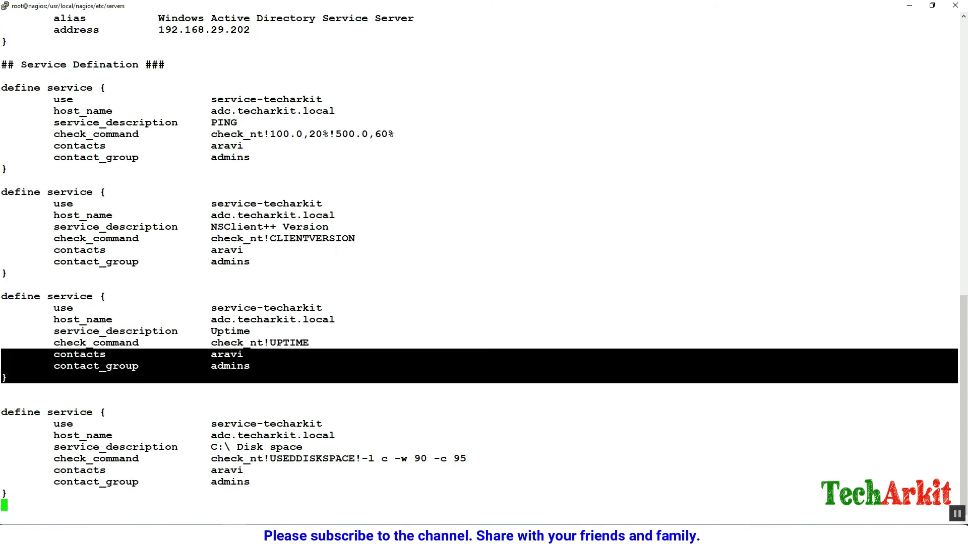
{"action": "key", "text": "Return"}
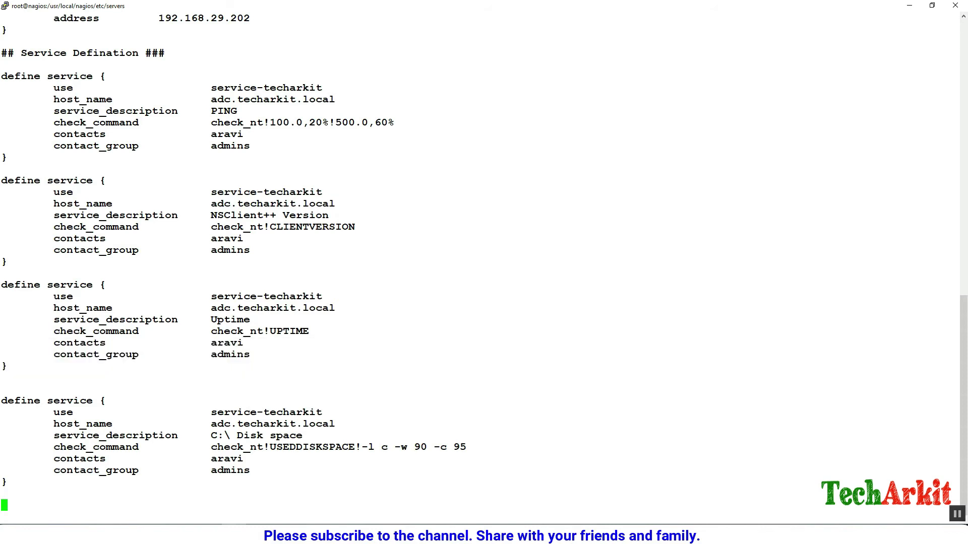
- Open Active Directory Domain Services properties in Services on the server and select service name NTDS
{"action": "key", "text": "alt+Tab"}
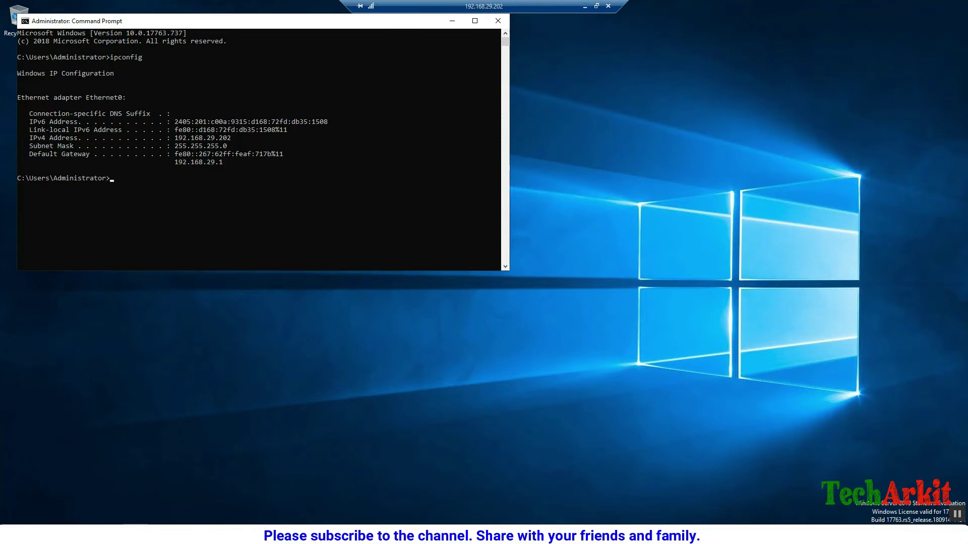
{"action": "key", "text": "super"}
{"action": "type", "text": "servic"}
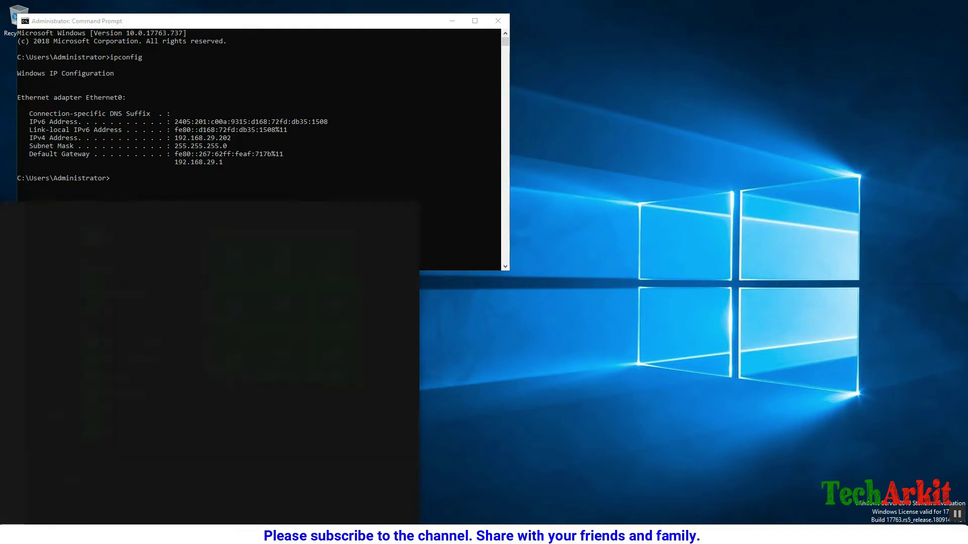
{"action": "type", "text": "e"}
{"action": "key", "text": "Return"}
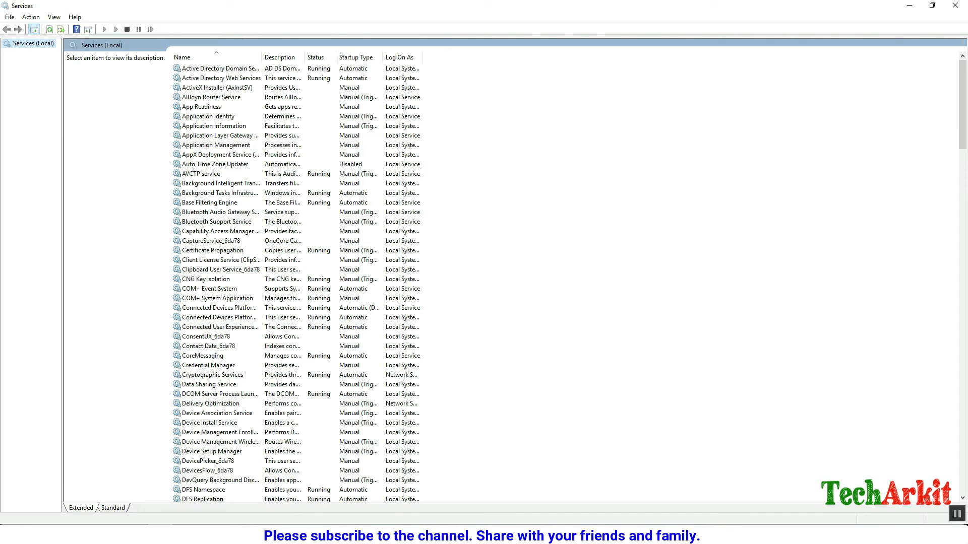
{"action": "left_click", "coordinate": [217, 68]}
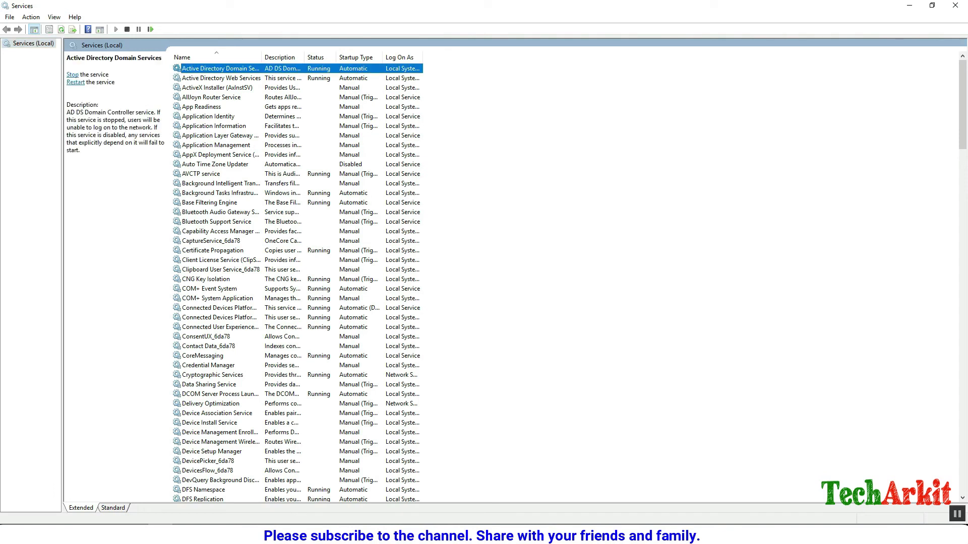
{"action": "key", "text": "Return"}
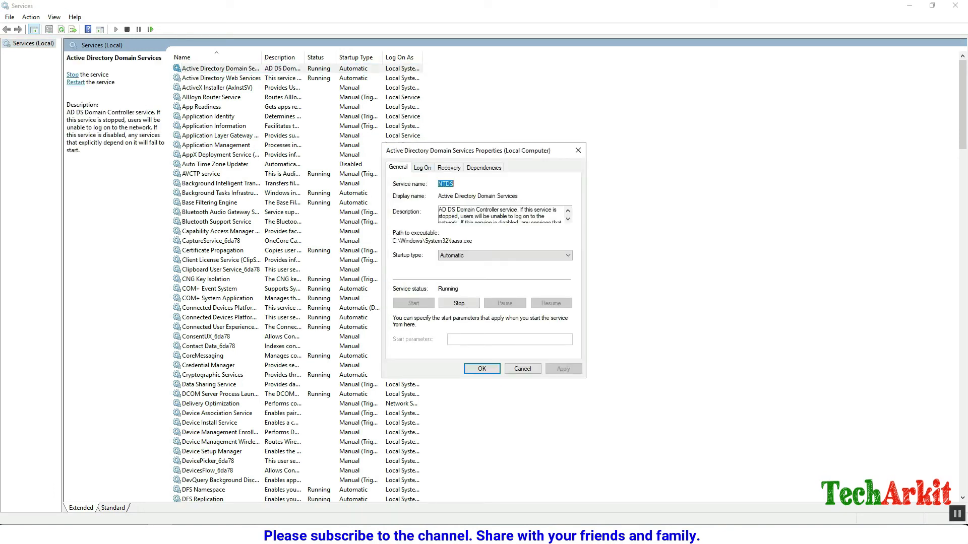
{"action": "left_click", "coordinate": [446, 184]}
{"action": "double_click", "coordinate": [445, 184]}
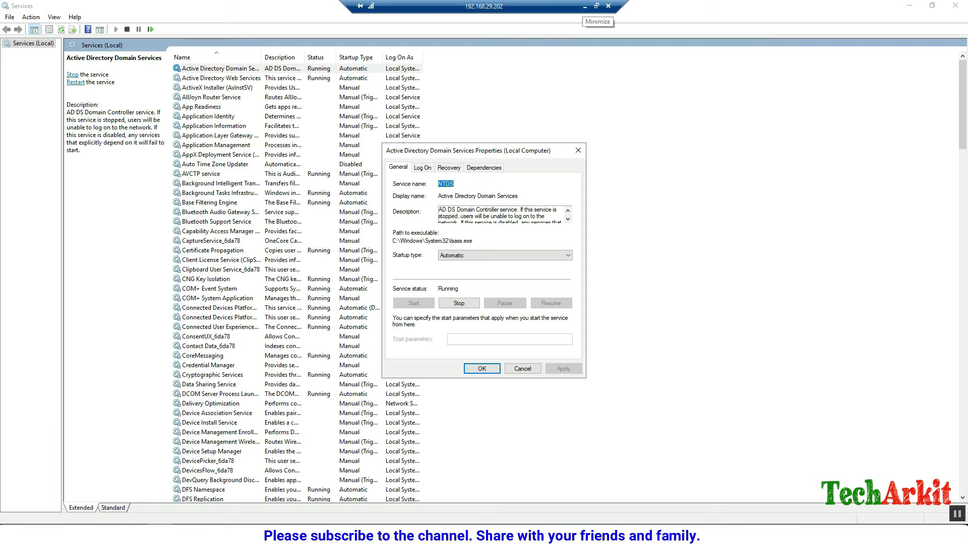
- Add a new service block described as 'Active Directory Domain Services status'
{"action": "left_click", "coordinate": [585, 7]}
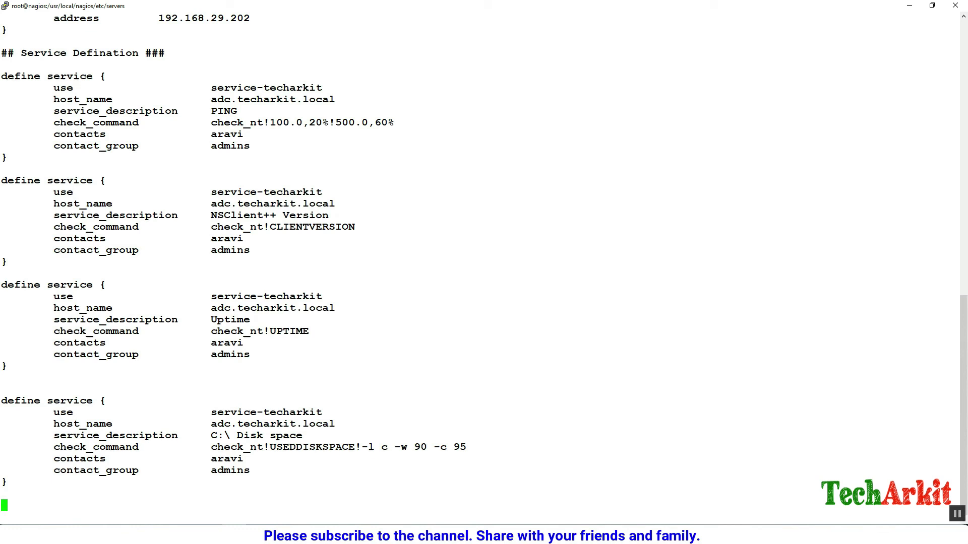
{"action": "left_click_drag", "start_coordinate": [1, 401], "coordinate": [210, 435]}
{"action": "right_click", "coordinate": [211, 436]}
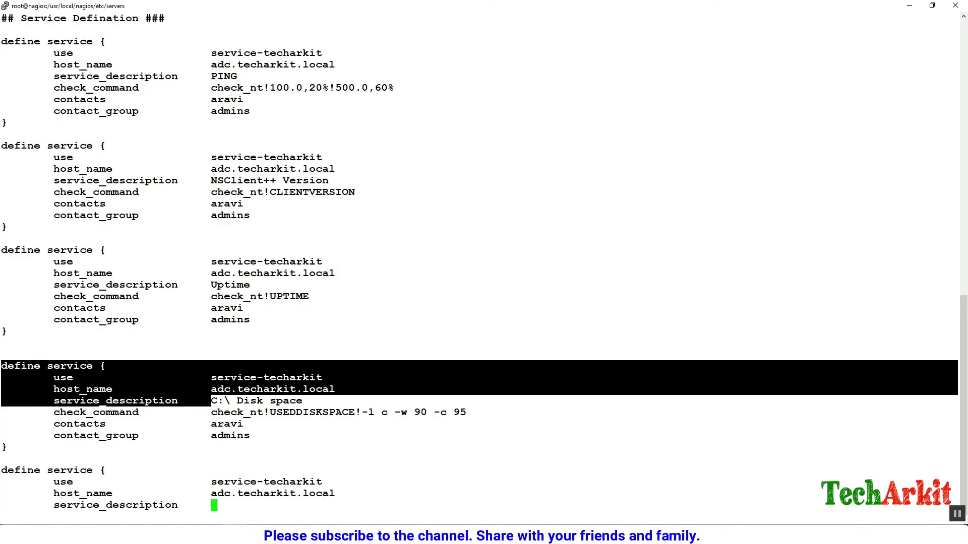
{"action": "type", "text": "N"}
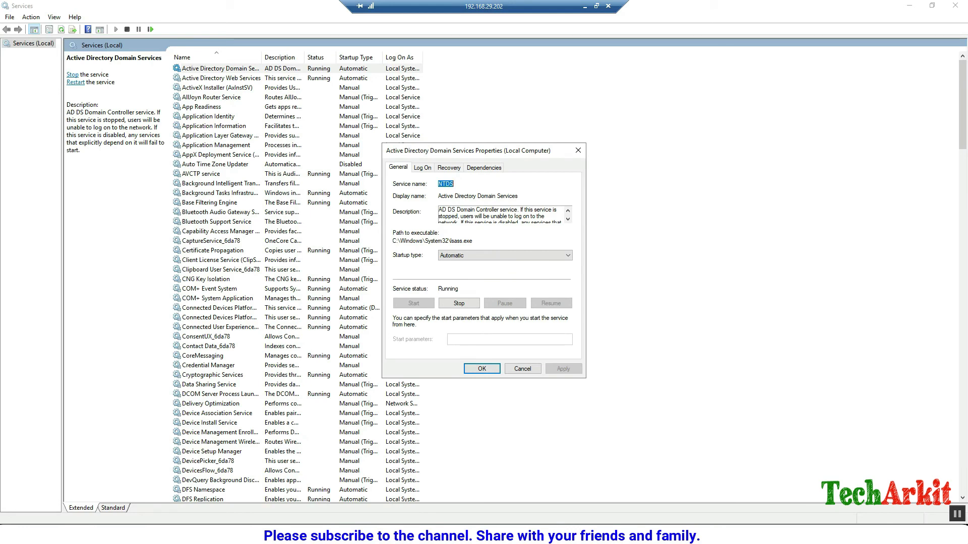
{"action": "left_click_drag", "start_coordinate": [438, 196], "coordinate": [518, 196]}
{"action": "key", "text": "ctrl+c"}
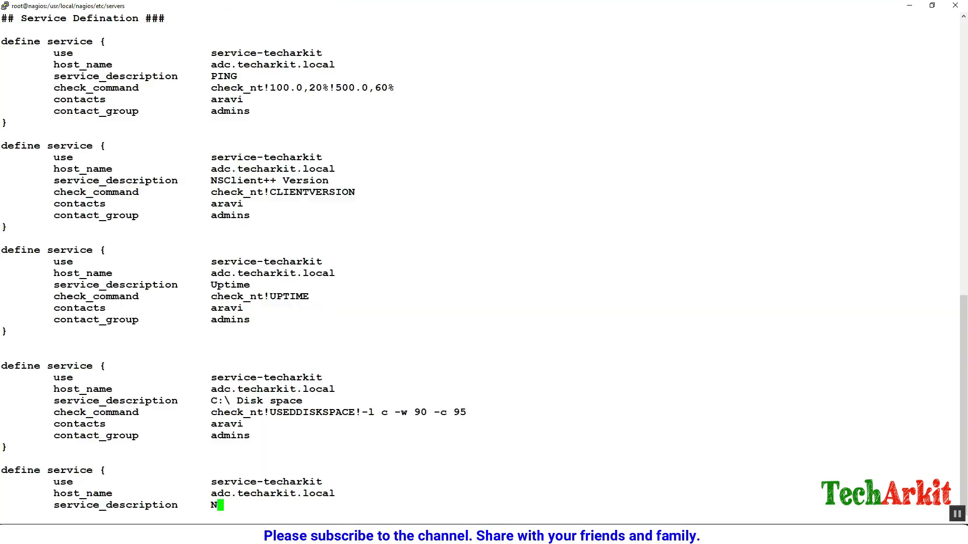
{"action": "key", "text": "BackSpace"}
{"action": "key", "text": "shift+Insert"}
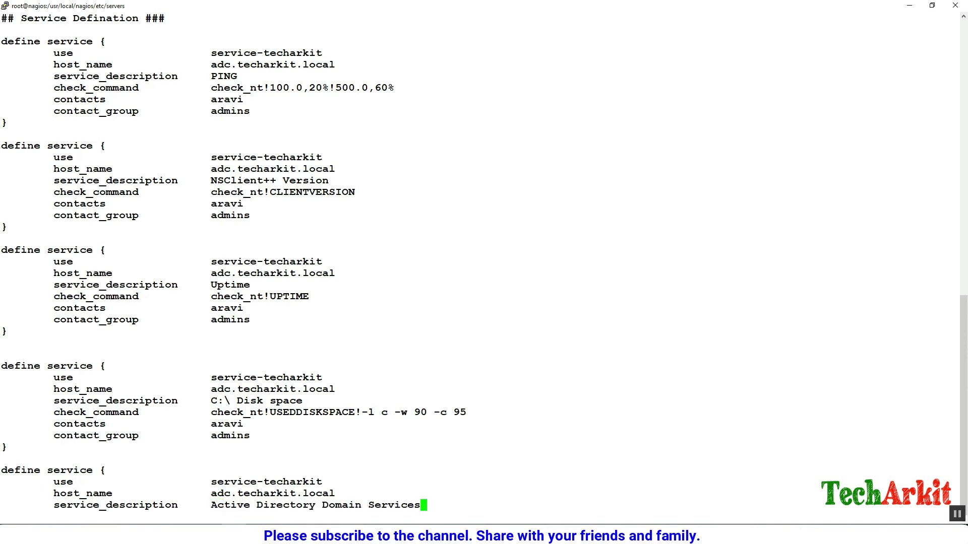
{"action": "type", "text": "status"}
{"action": "key", "text": "Return"}
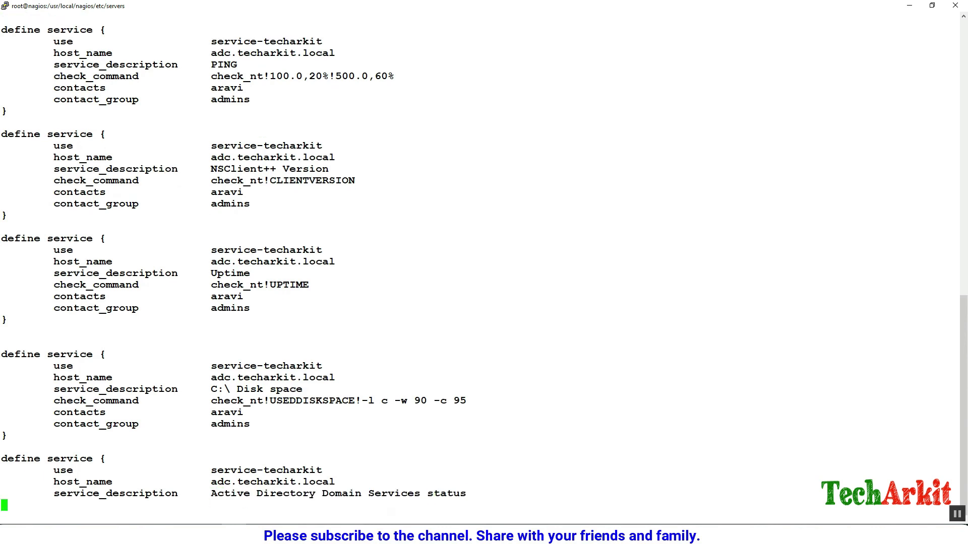
{"action": "key", "text": "Tab"}
- Set check_command check_nt!SERVICESTATE!-d SHOWALL -l NTDS and add the contacts and closing brace
{"action": "double_click", "coordinate": [96, 400]}
{"action": "type", "text": "check_command"}
{"action": "key", "text": "Tab"}
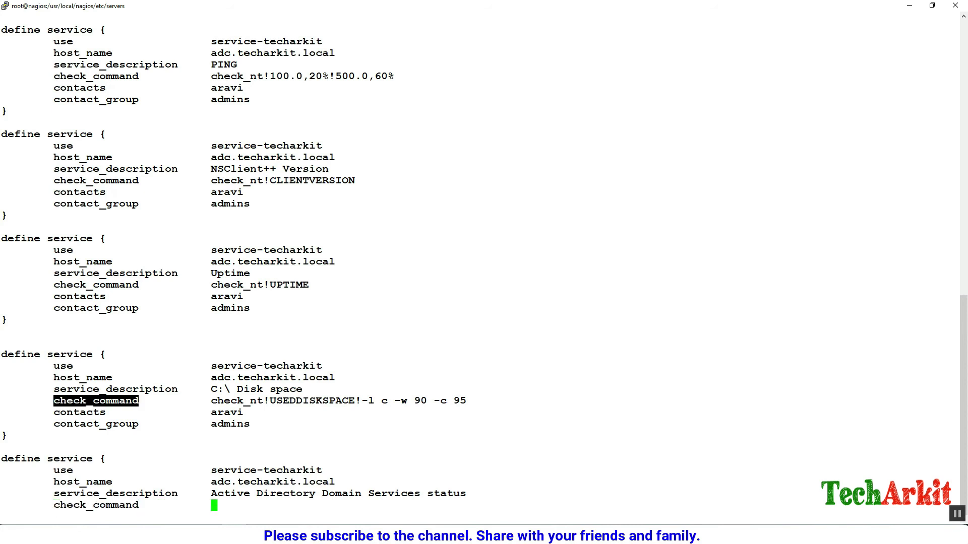
{"action": "type", "text": "check_nt!SERVICE"}
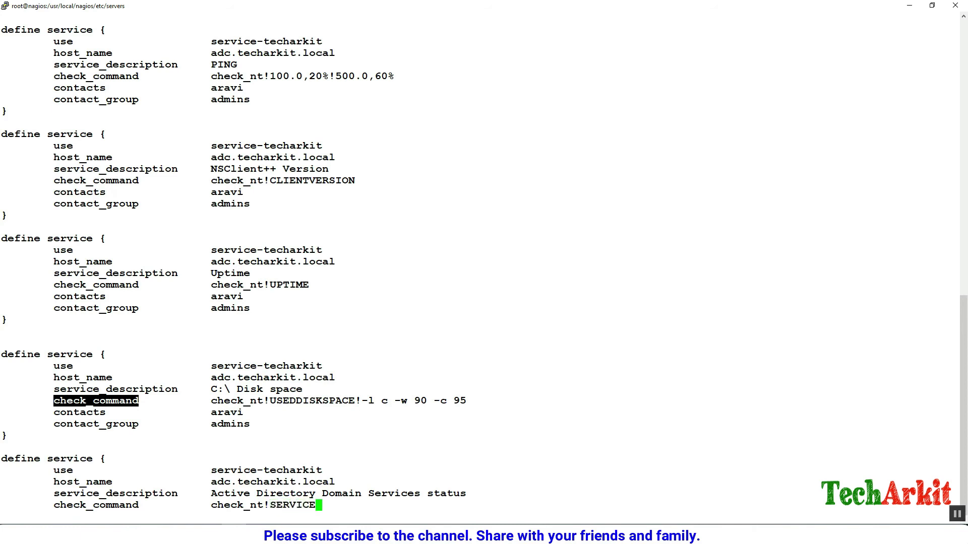
{"action": "type", "text": "STATE!-d SHOW"}
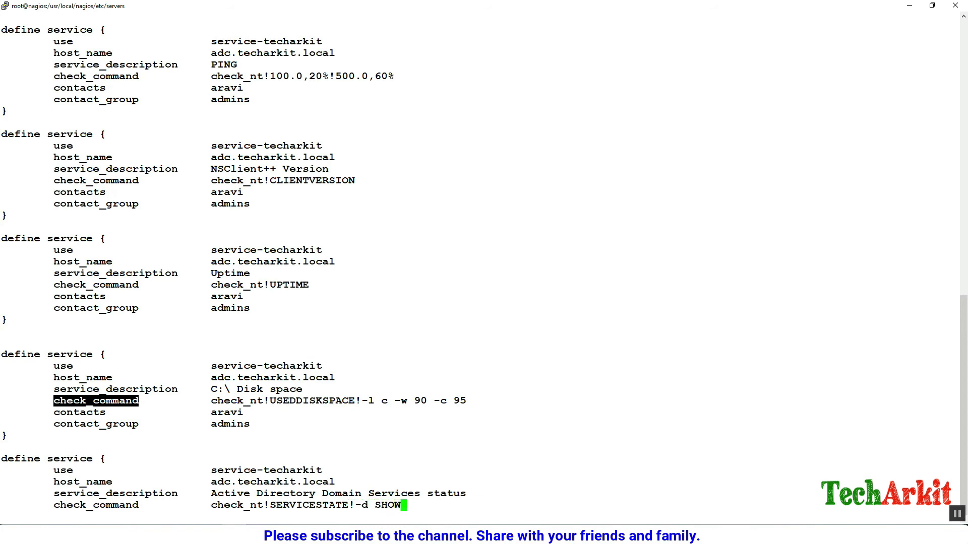
{"action": "type", "text": "ALL -l NTDS"}
{"action": "key", "text": "Return"}
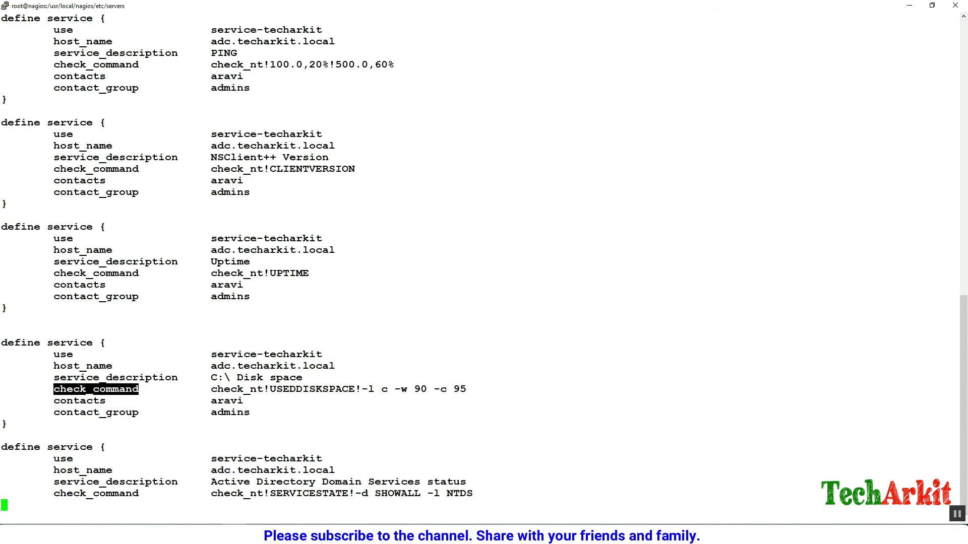
{"action": "left_click_drag", "start_coordinate": [2, 400], "coordinate": [101, 424]}
{"action": "right_click", "coordinate": [101, 424]}
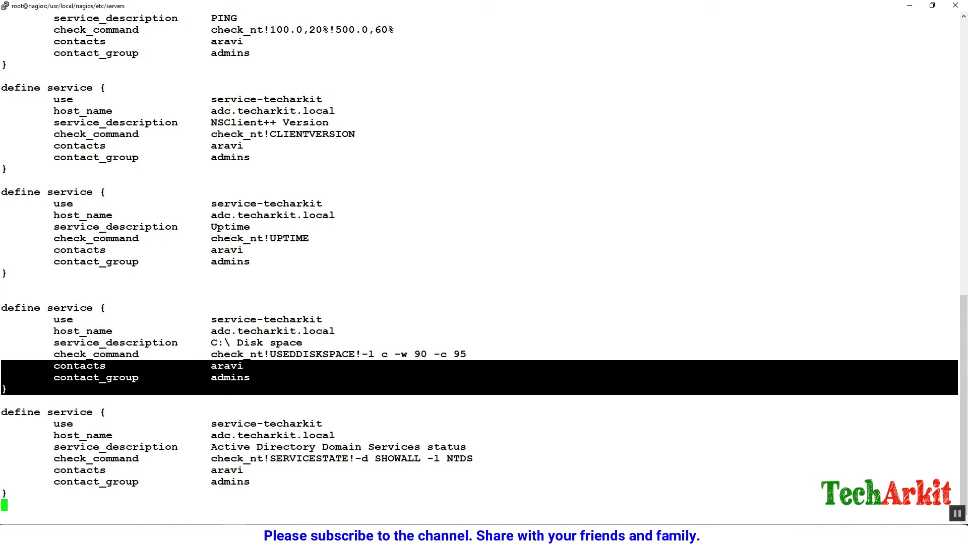
{"action": "double_click", "coordinate": [96, 262]}
{"action": "key", "text": "ctrl+c"}
- Replace every contact_group with contact_groups via :%s and save with :wq
{"action": "type", "text": ":%s/"}
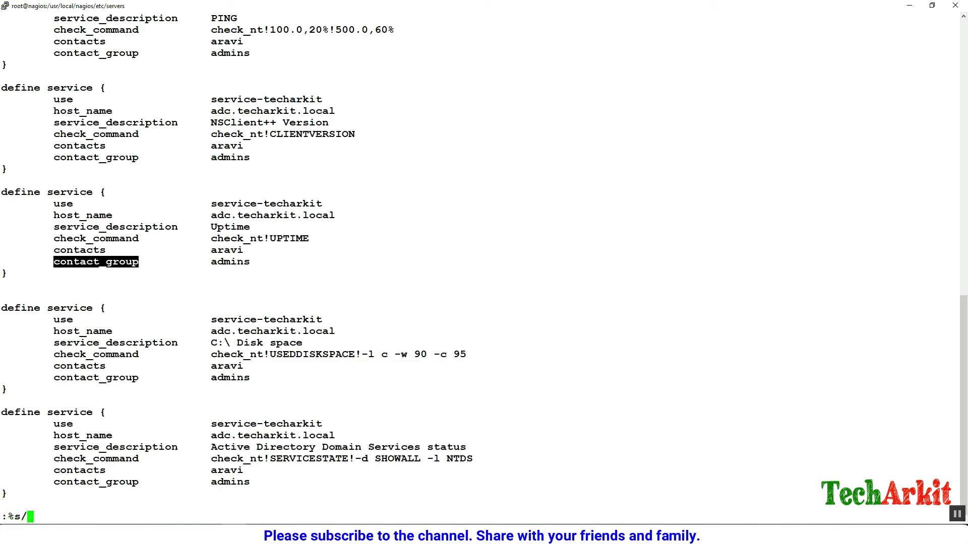
{"action": "key", "text": "shift+Insert"}
{"action": "type", "text": "/"}
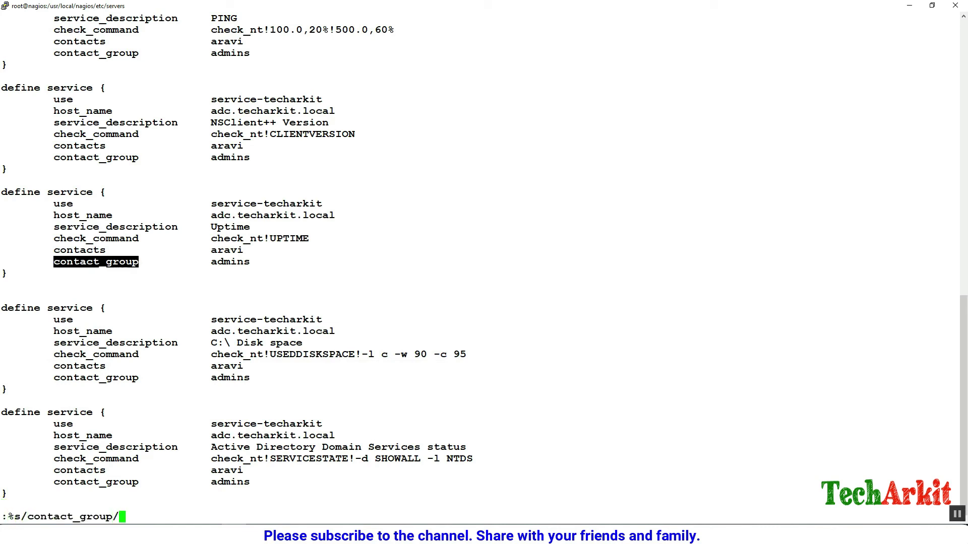
{"action": "key", "text": "shift+Insert"}
{"action": "type", "text": "s/"}
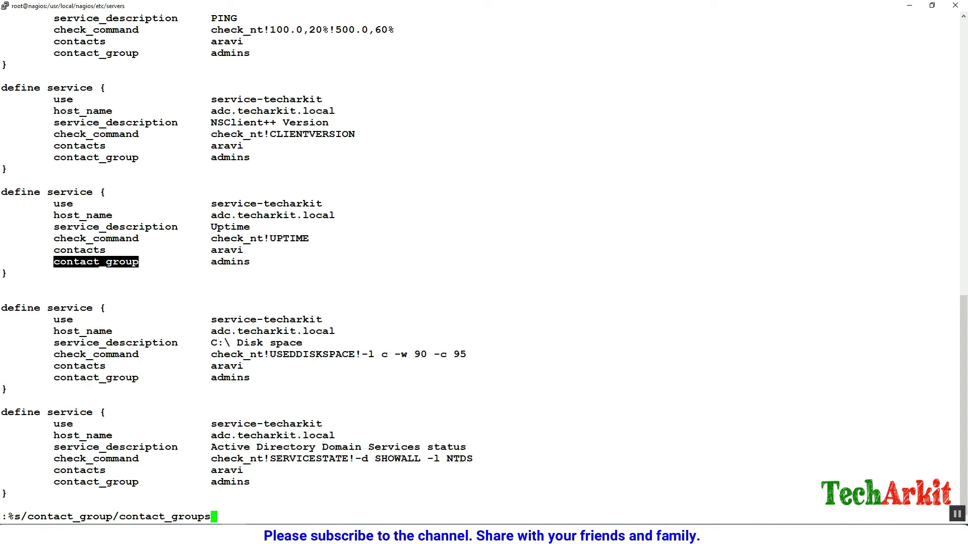
{"action": "key", "text": "Return"}
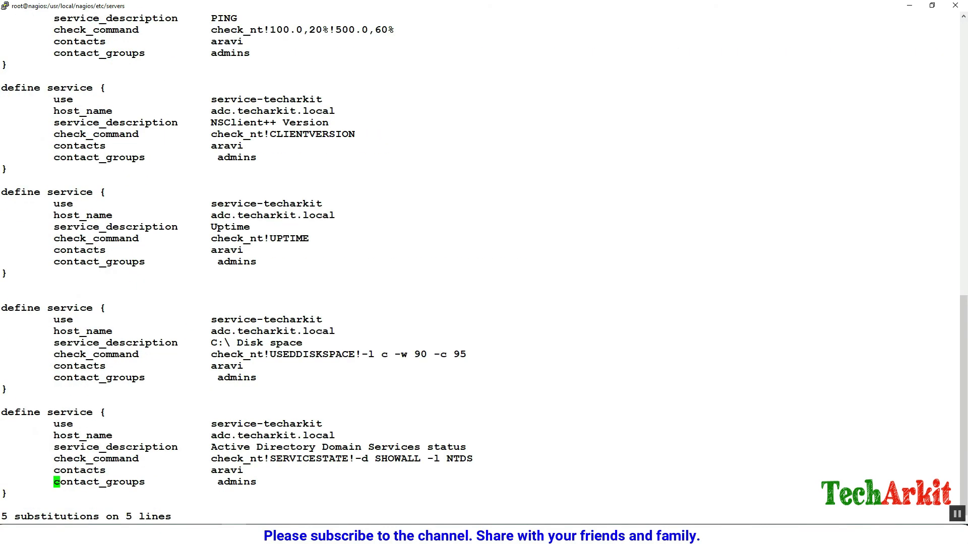
{"action": "type", "text": ":wq"}
{"action": "key", "text": "Return"}
- Clear the screen, print adc.techarkit.local.cfg, and run verifynagios
{"action": "type", "text": "clear"}
{"action": "key", "text": "Return"}
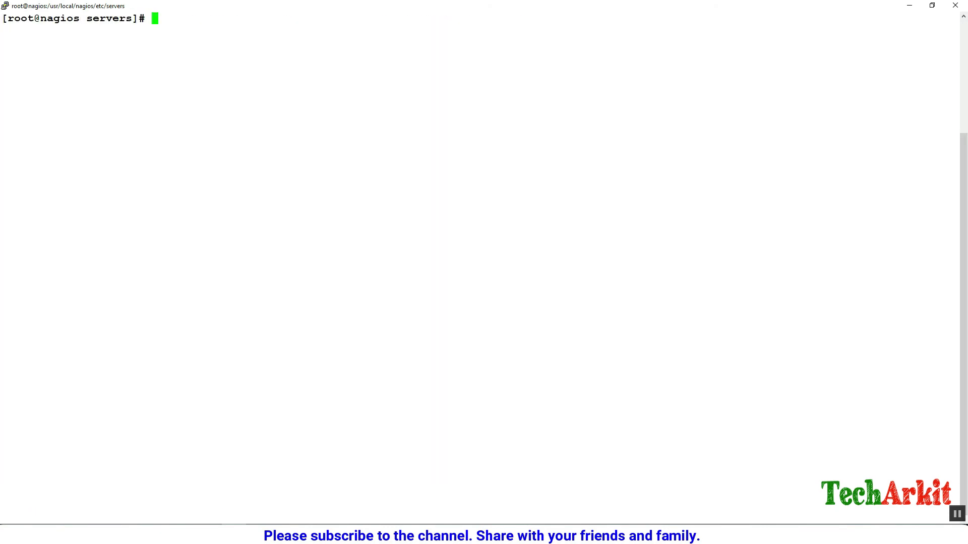
{"action": "key", "text": "Return"}
{"action": "type", "text": "cat adc"}
{"action": "key", "text": "Tab"}
{"action": "key", "text": "Return"}
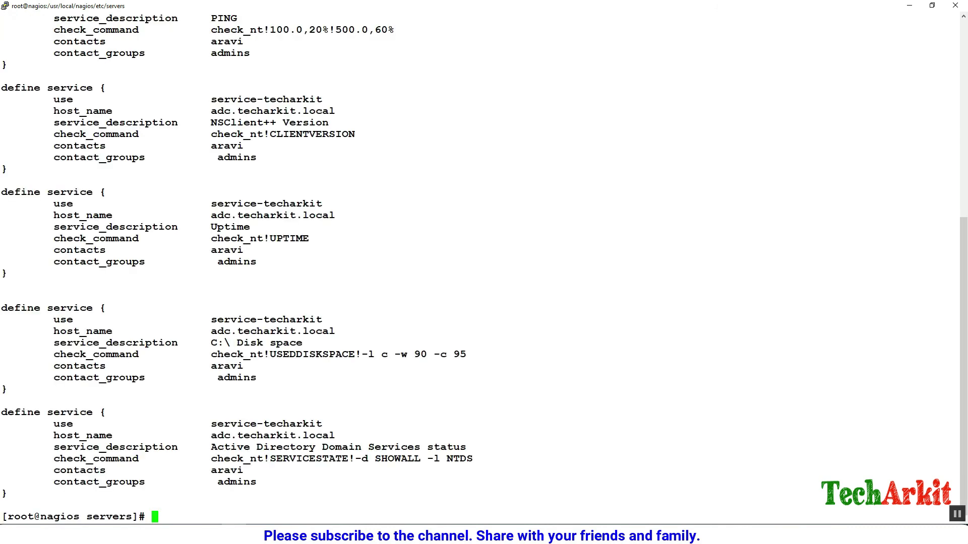
{"action": "scroll", "coordinate": [484, 267], "scroll_direction": "up", "scroll_amount": 7}
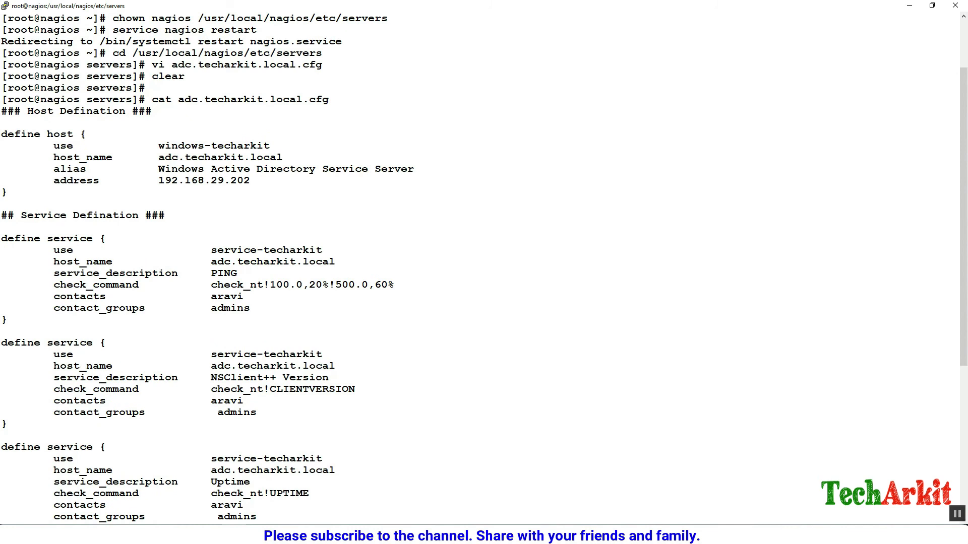
{"action": "scroll", "coordinate": [484, 267], "scroll_direction": "down", "scroll_amount": 7}
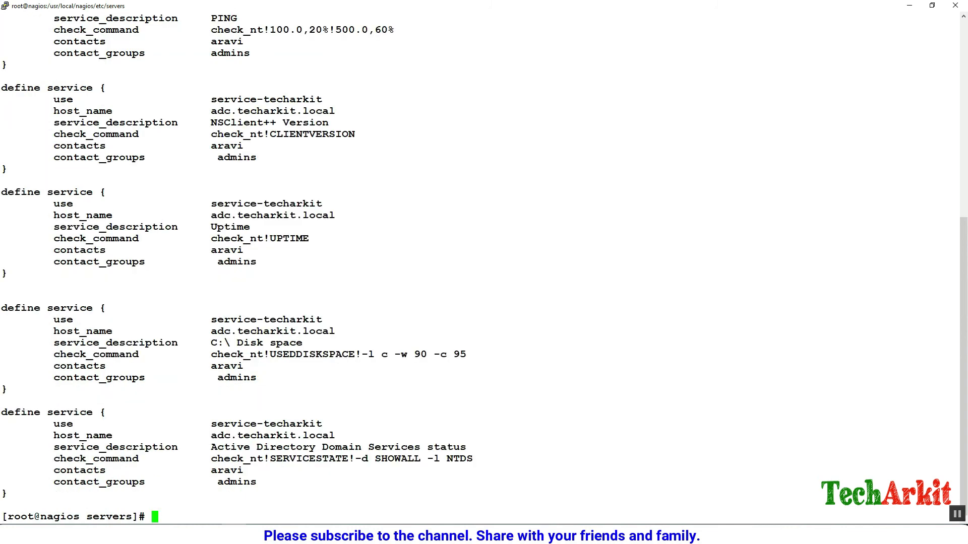
{"action": "type", "text": "verifynagios"}
{"action": "key", "text": "Return"}
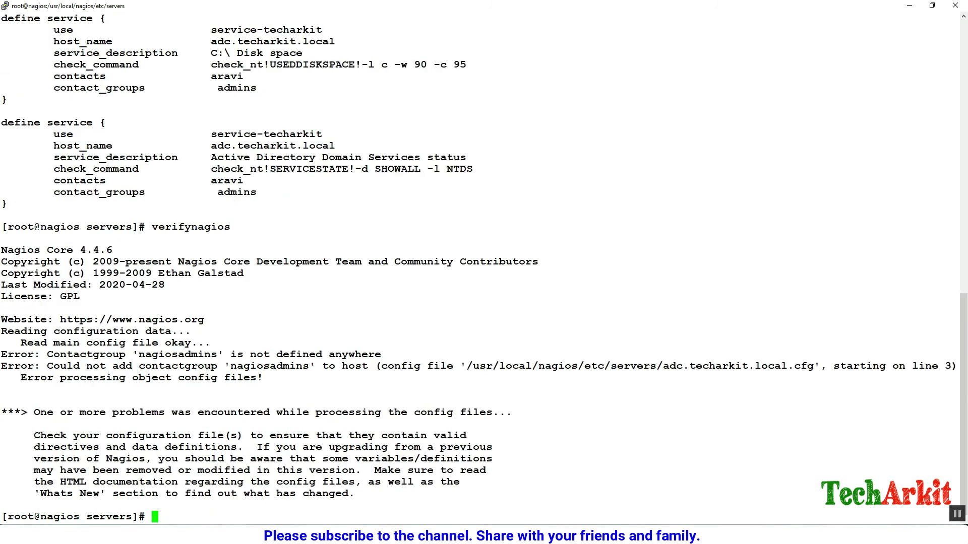